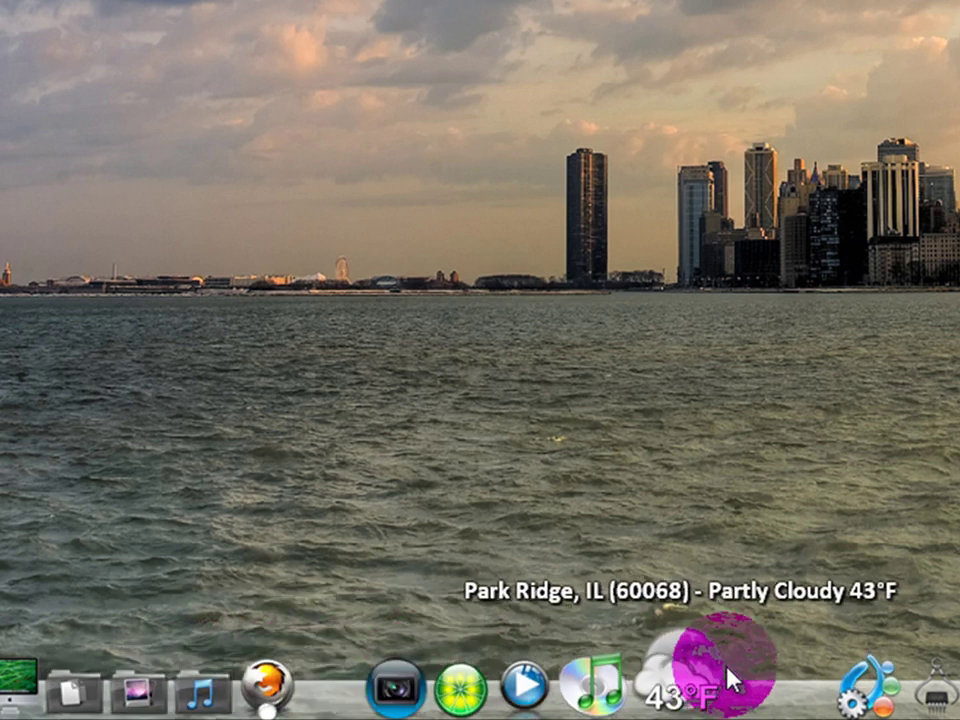
- Check the five-day weather forecast, then go to the Stardock home page in Firefox
{"action": "left_click", "coordinate": [733, 680]}
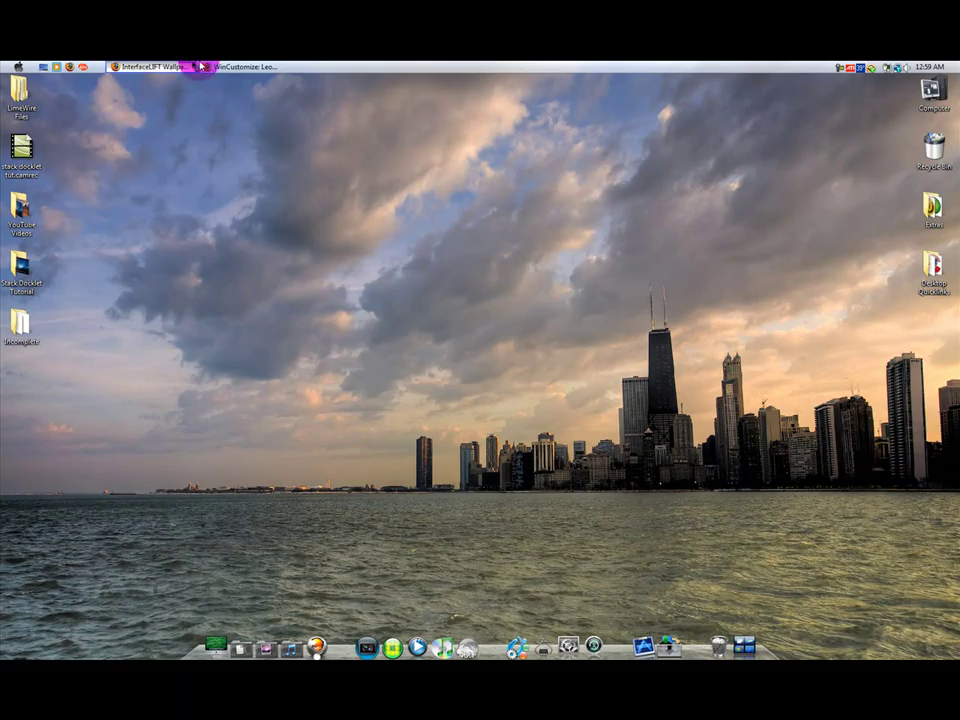
{"action": "left_click", "coordinate": [217, 66]}
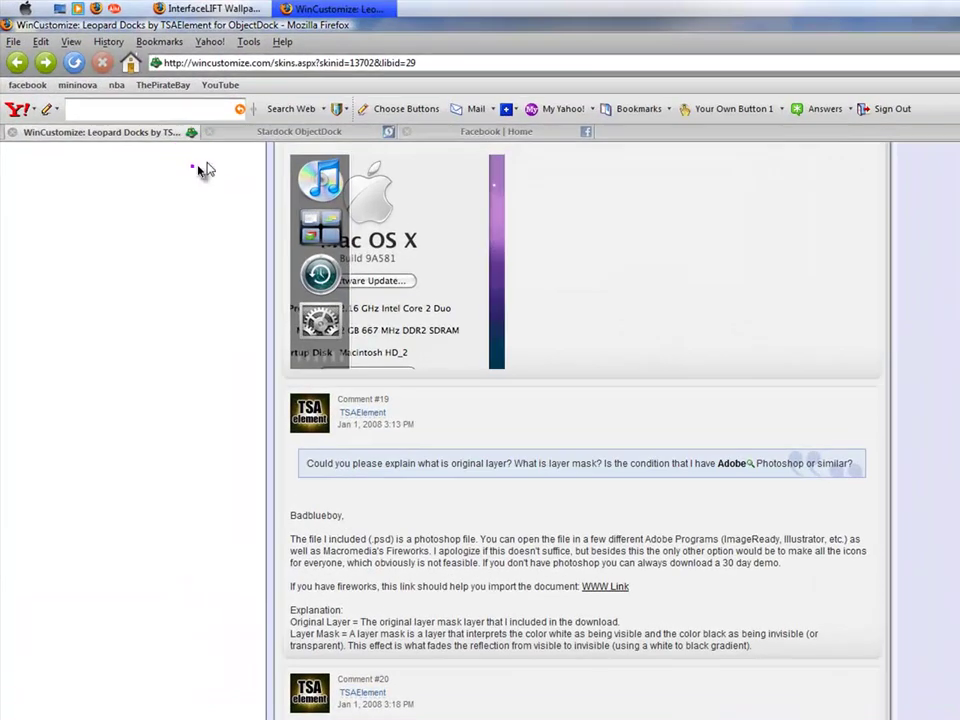
{"action": "left_click", "coordinate": [285, 132]}
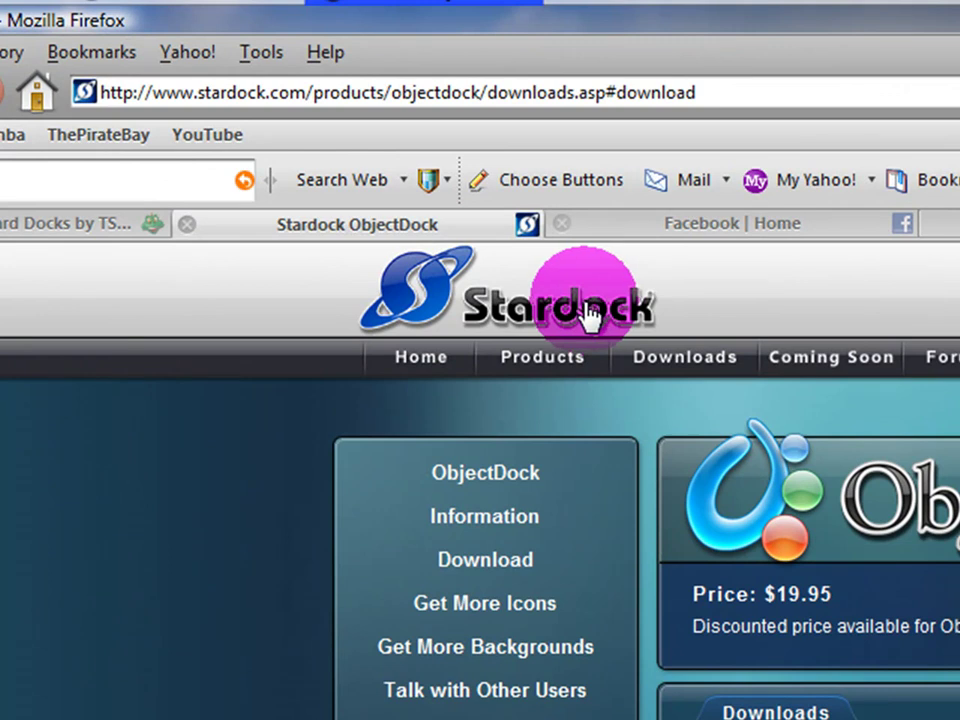
{"action": "left_click", "coordinate": [585, 315]}
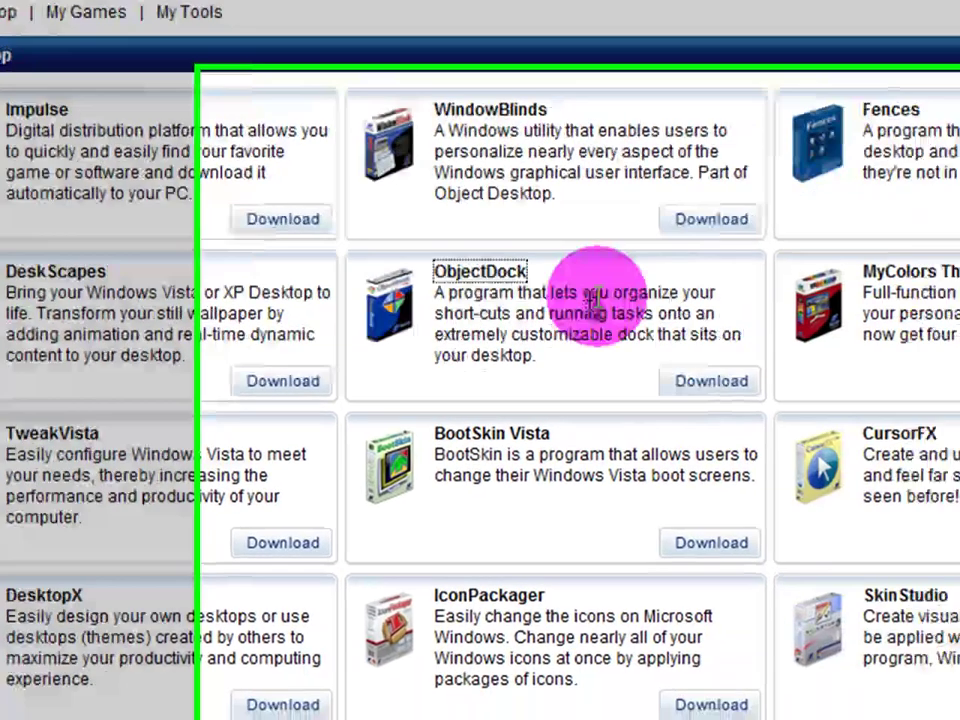
- Download the latest ObjectDock from download.com via Free Download, then close that tab
{"action": "left_click", "coordinate": [866, 394]}
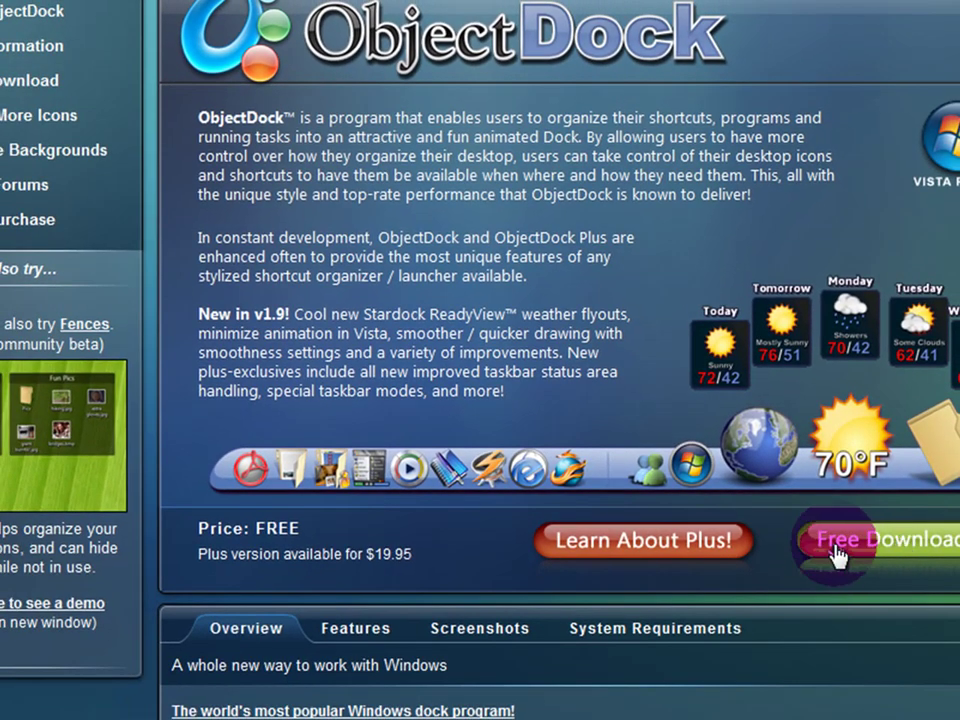
{"action": "left_click", "coordinate": [834, 549]}
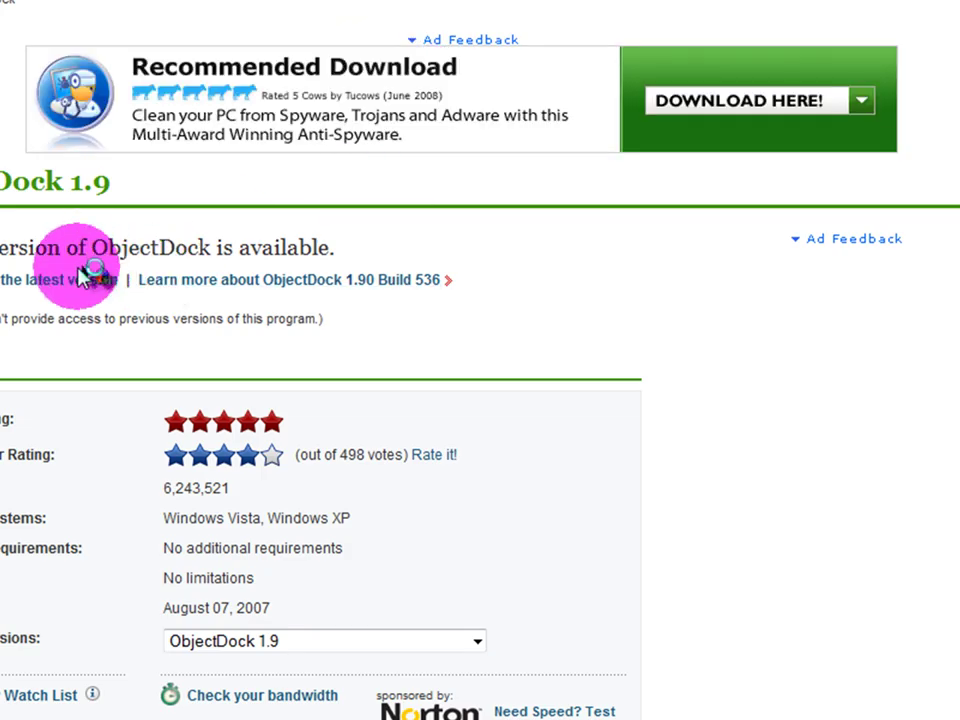
{"action": "left_click", "coordinate": [77, 278]}
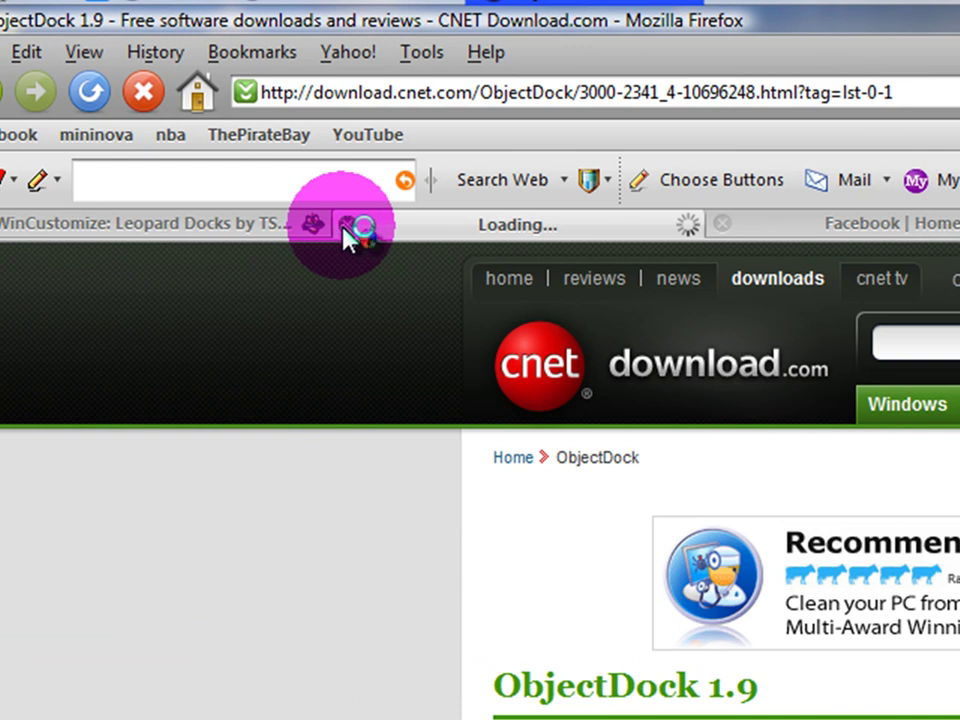
{"action": "middle_click", "coordinate": [345, 232]}
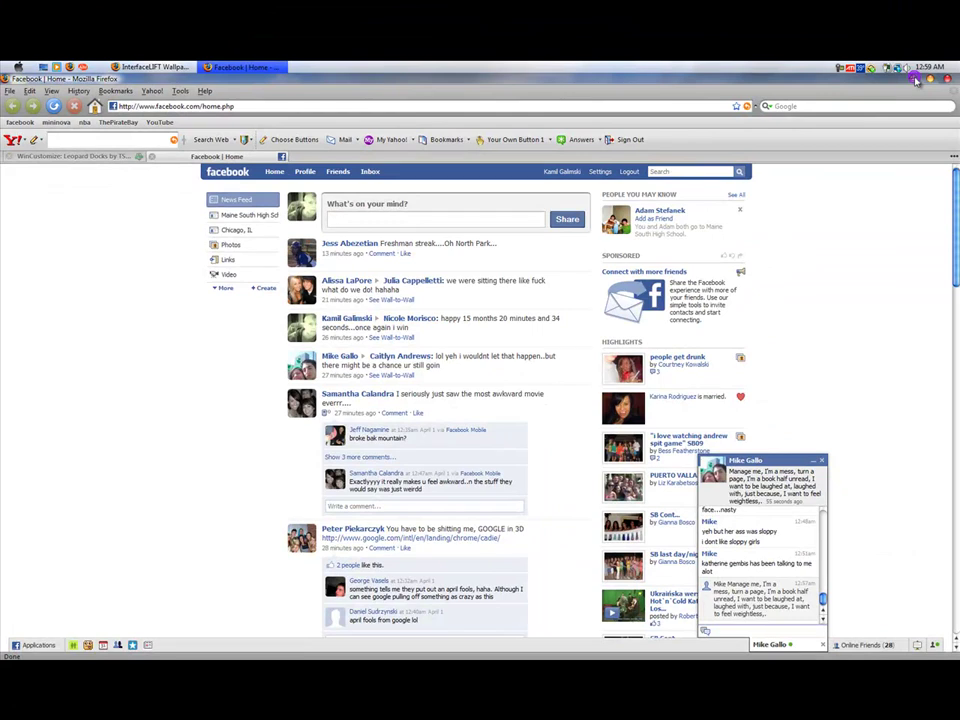
- Launch ObjectDock Plus from the desktop's Extras folder, dismissing My Docks and closing the folder
{"action": "left_click", "coordinate": [926, 78]}
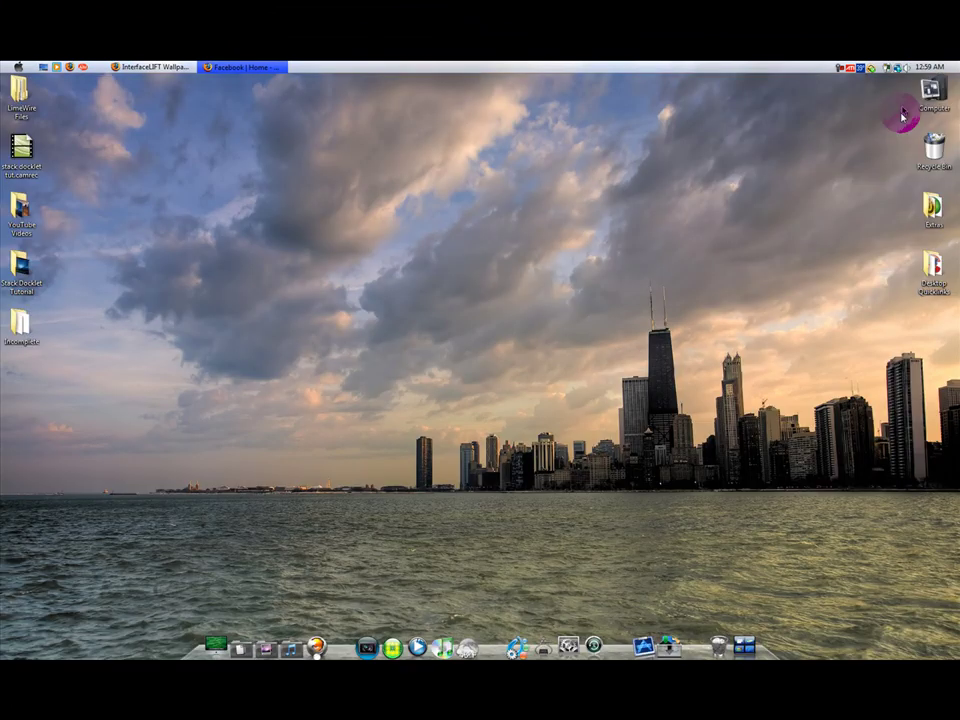
{"action": "double_click", "coordinate": [935, 205]}
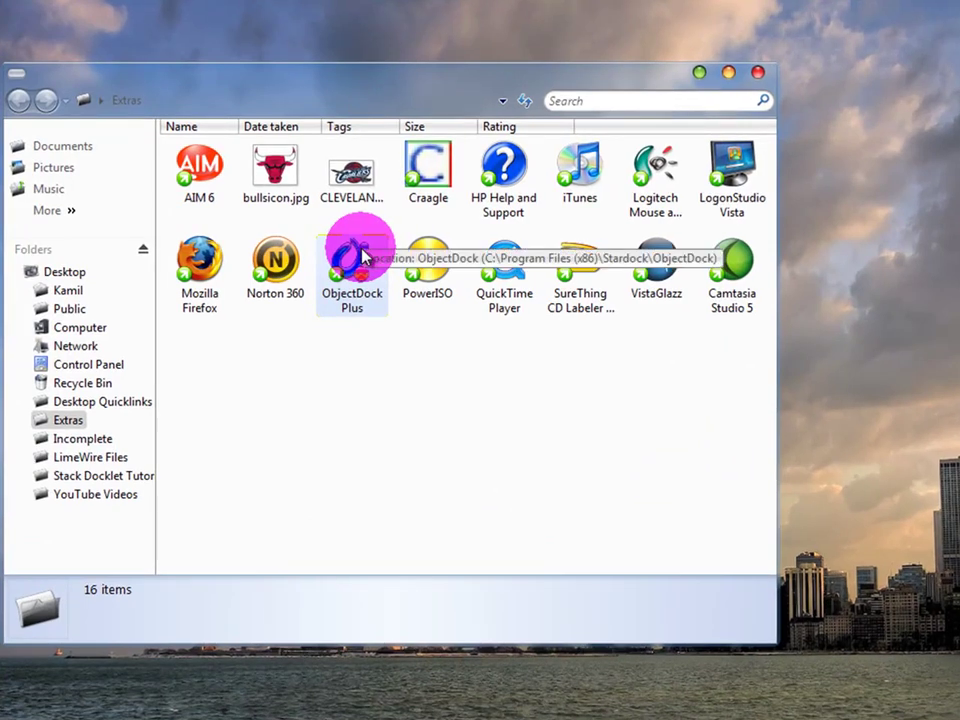
{"action": "left_click", "coordinate": [281, 264]}
{"action": "double_click", "coordinate": [363, 258]}
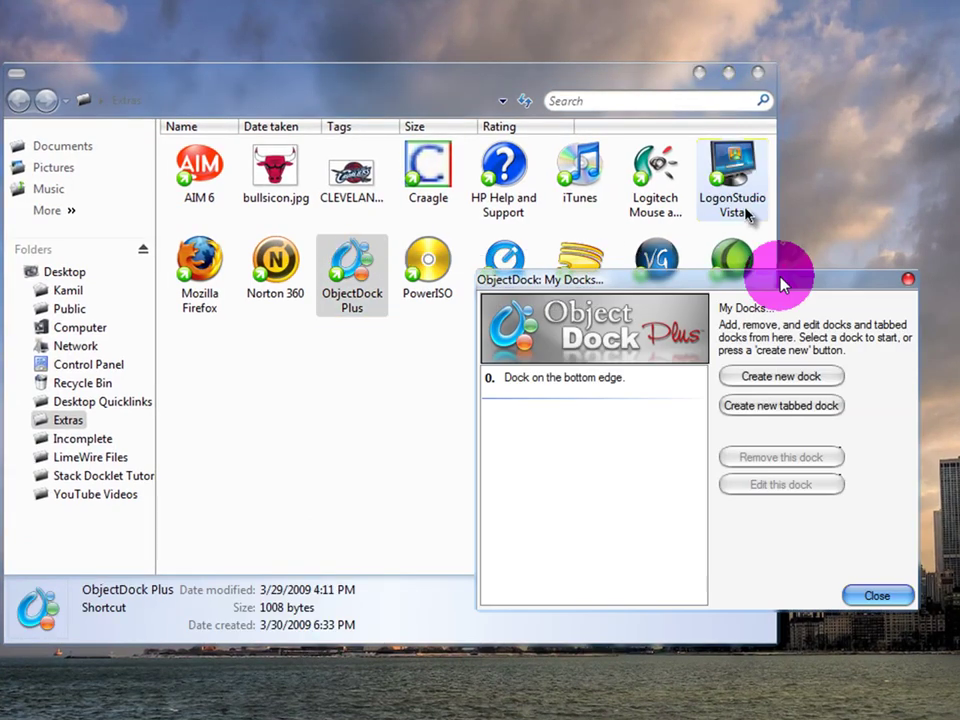
{"action": "left_click", "coordinate": [874, 594]}
{"action": "left_click", "coordinate": [595, 108]}
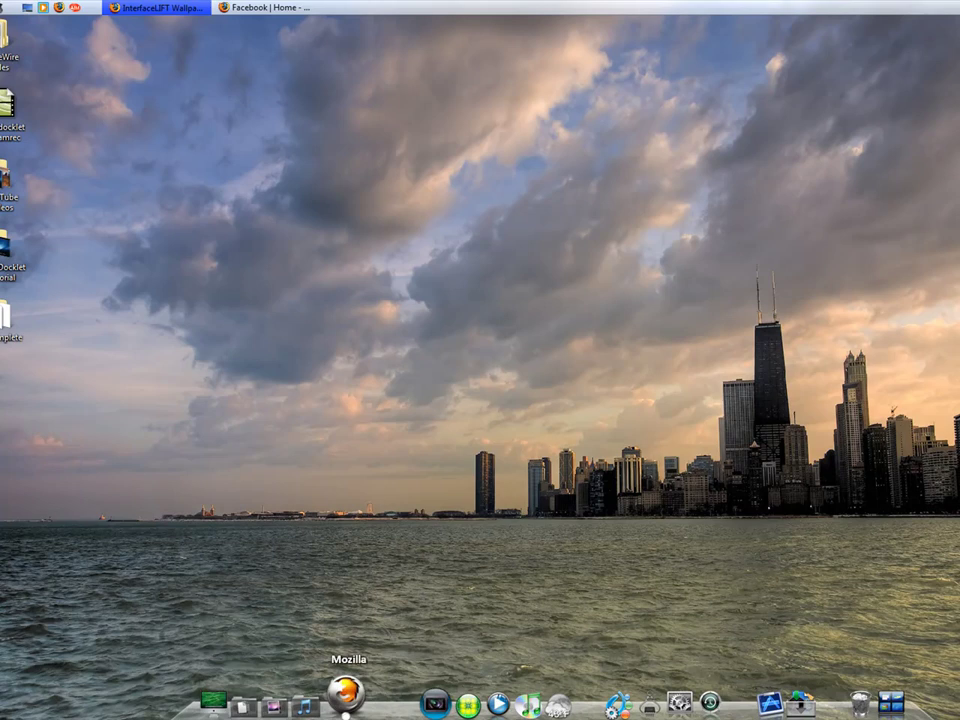
- Switch the dock background from Leopard to KaliTab1 in Dock Settings > Appearance
{"action": "left_click", "coordinate": [291, 708]}
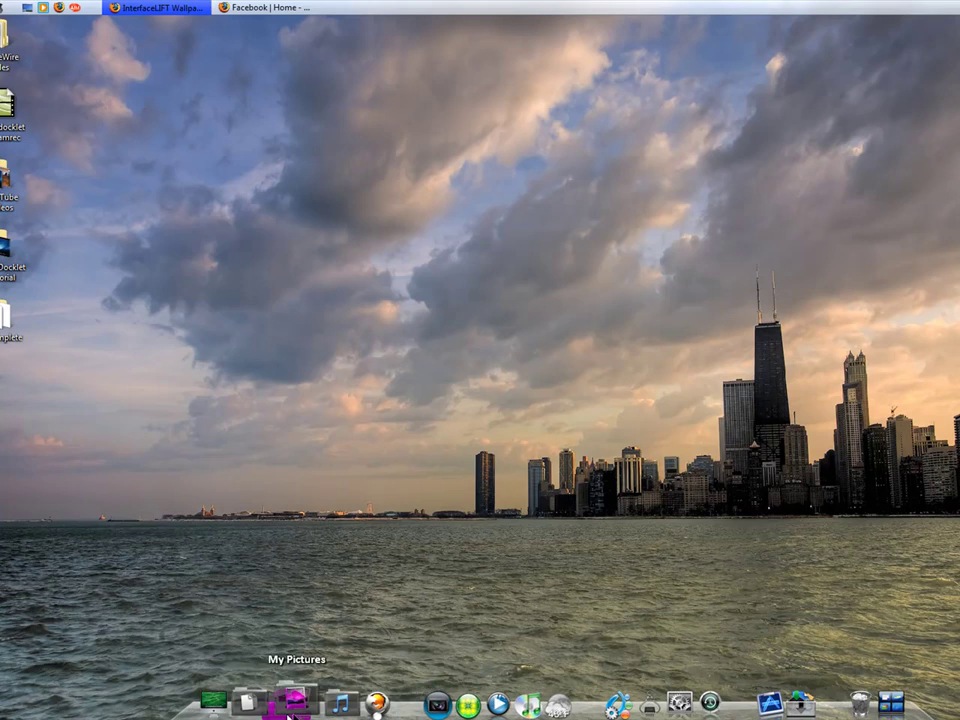
{"action": "right_click", "coordinate": [395, 714]}
{"action": "left_click", "coordinate": [435, 632]}
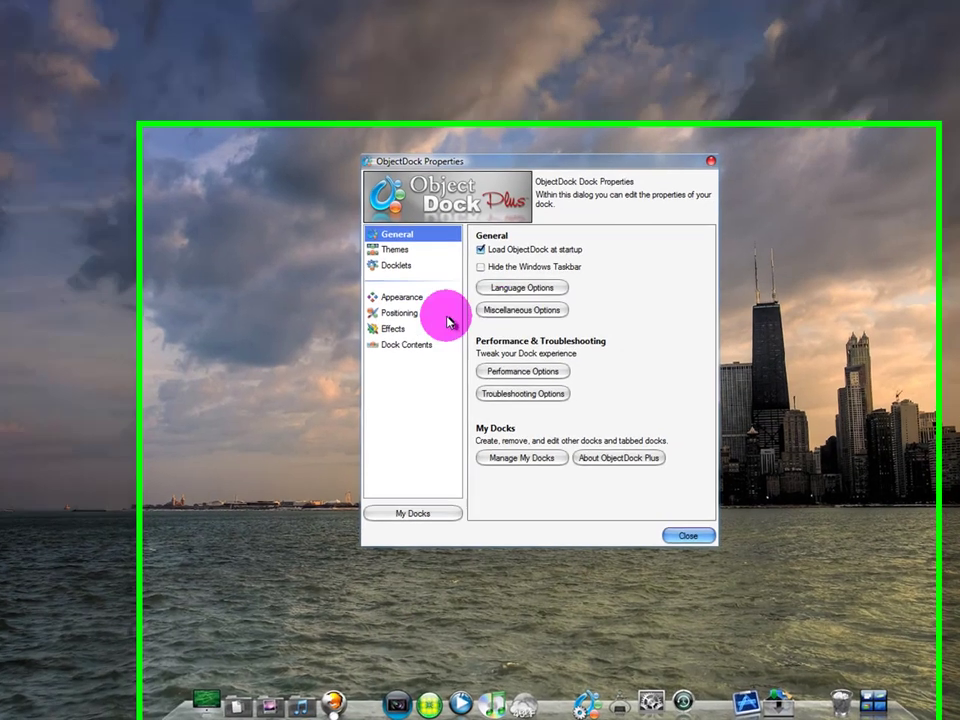
{"action": "left_click", "coordinate": [423, 316]}
{"action": "left_click", "coordinate": [516, 327]}
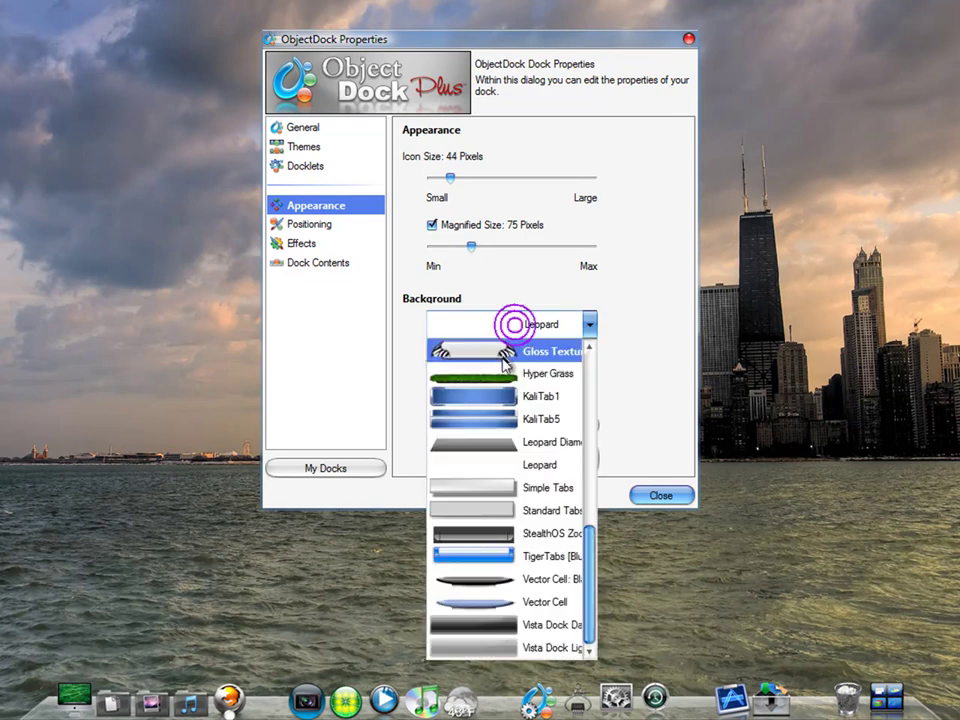
{"action": "left_click", "coordinate": [543, 398]}
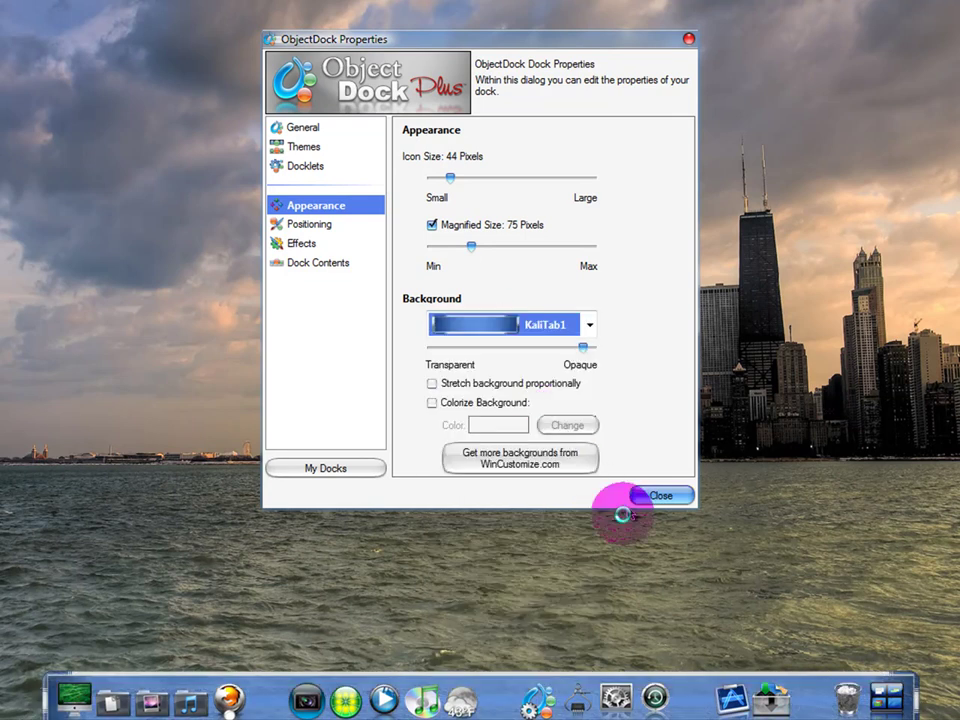
{"action": "left_click", "coordinate": [637, 503]}
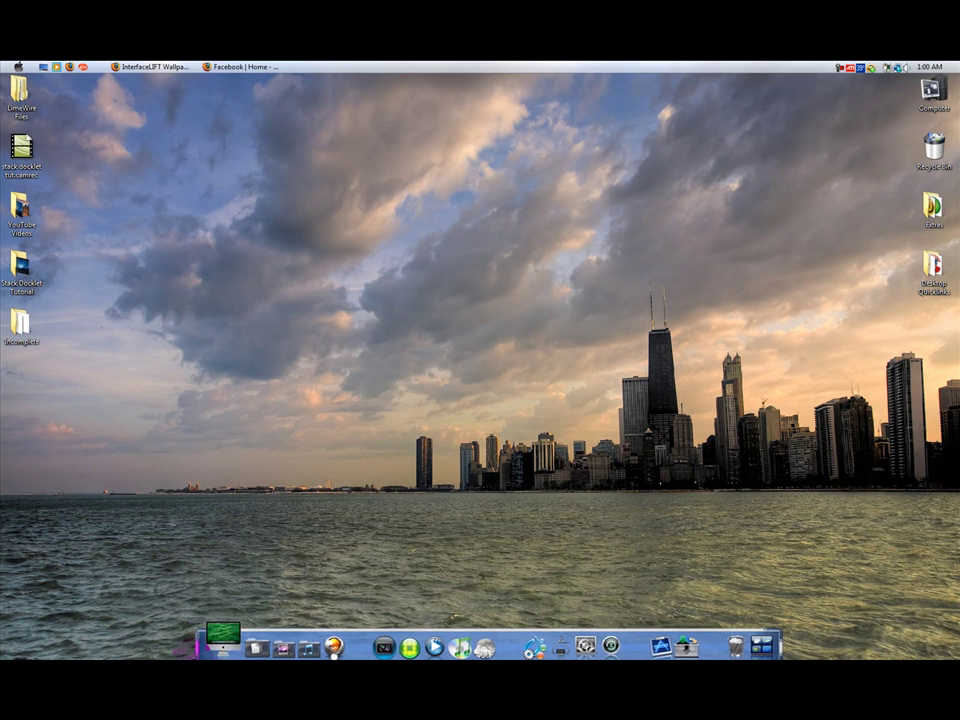
- Load wincustomize.com in Firefox
{"action": "left_click", "coordinate": [190, 67]}
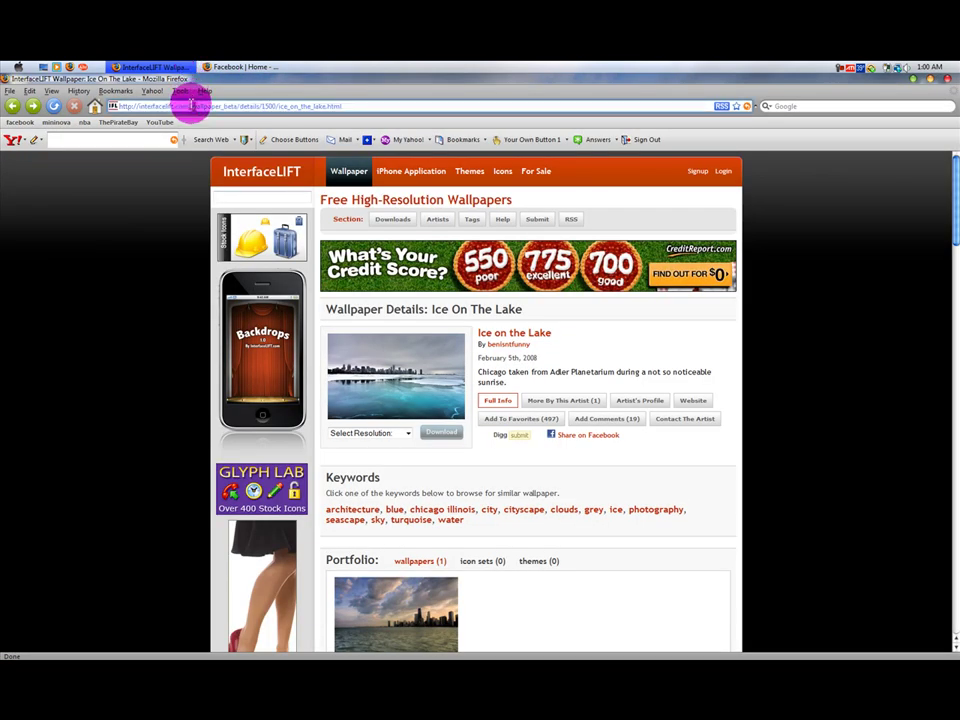
{"action": "type", "text": "wincustomize.com"}
{"action": "key", "text": "Return"}
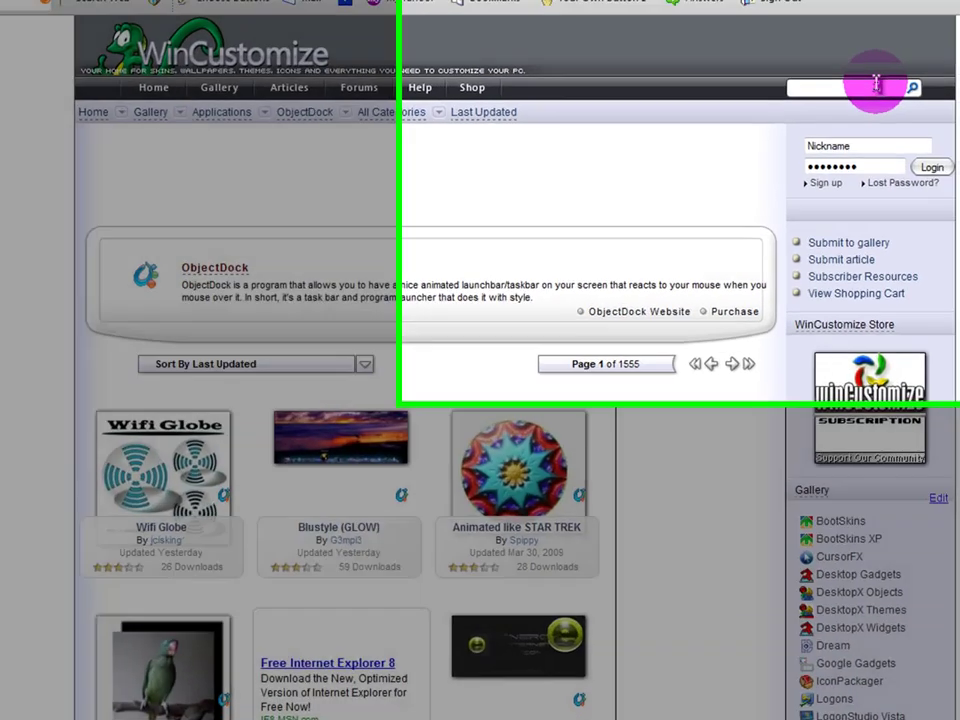
- Search the site for 'leopa', go to results page 2, and open Leopard Docks
{"action": "left_click", "coordinate": [870, 88]}
{"action": "type", "text": "leopard"}
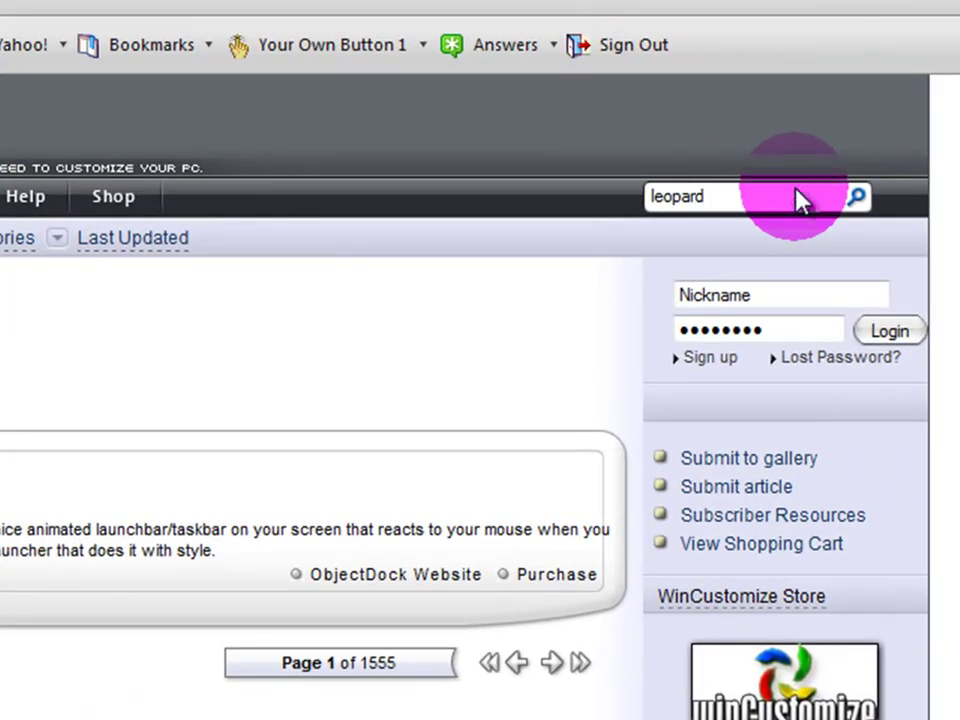
{"action": "key", "text": "Return"}
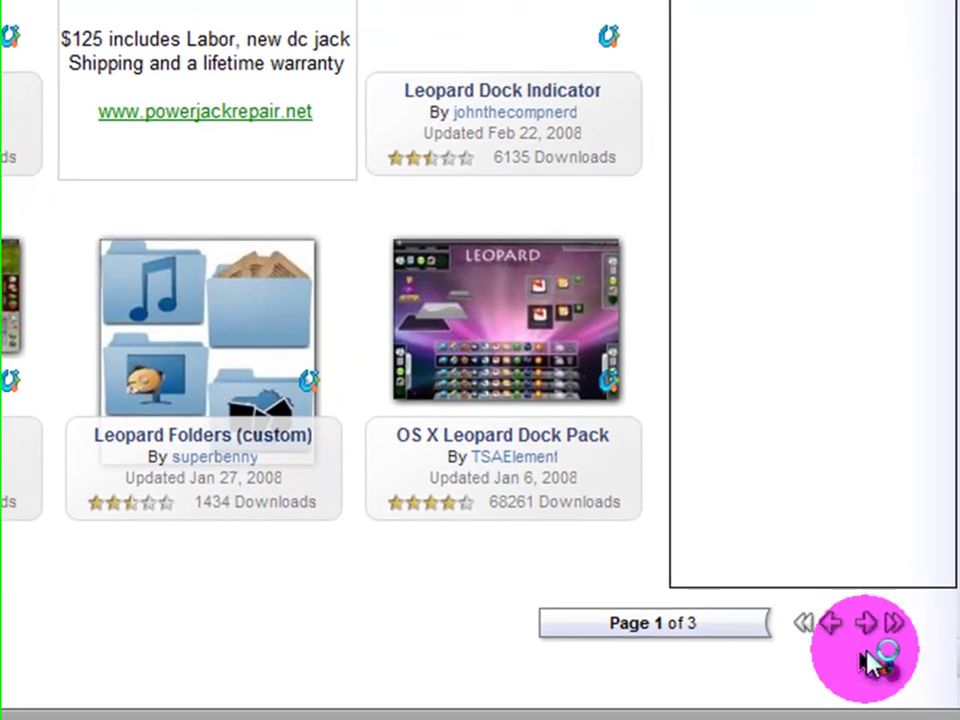
{"action": "left_click", "coordinate": [866, 625]}
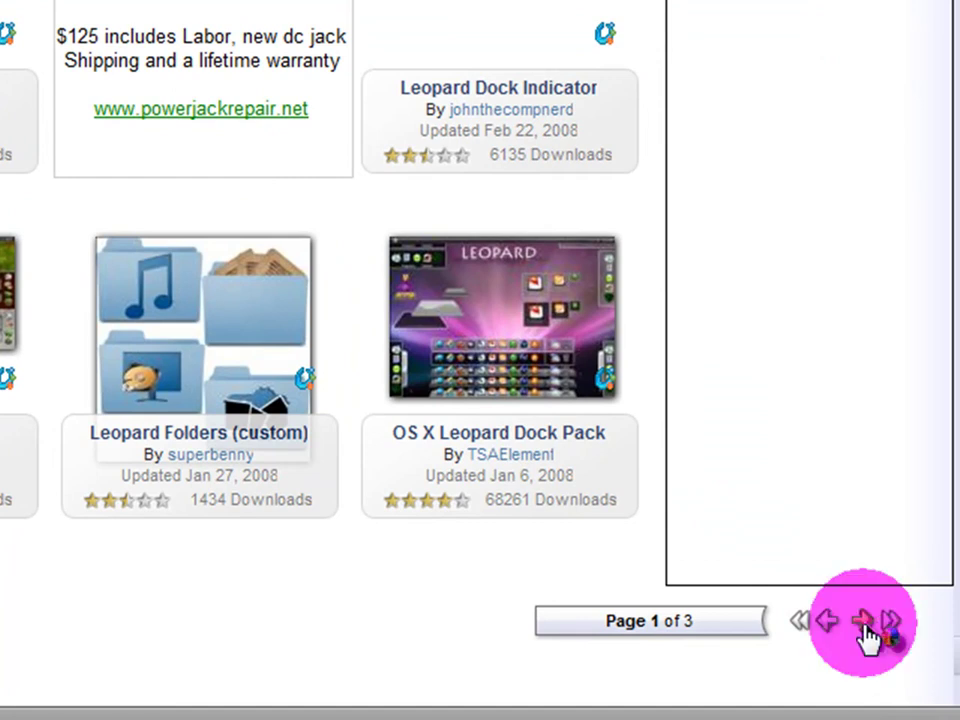
{"action": "scroll", "coordinate": [530, 380], "scroll_direction": "down", "scroll_amount": 5}
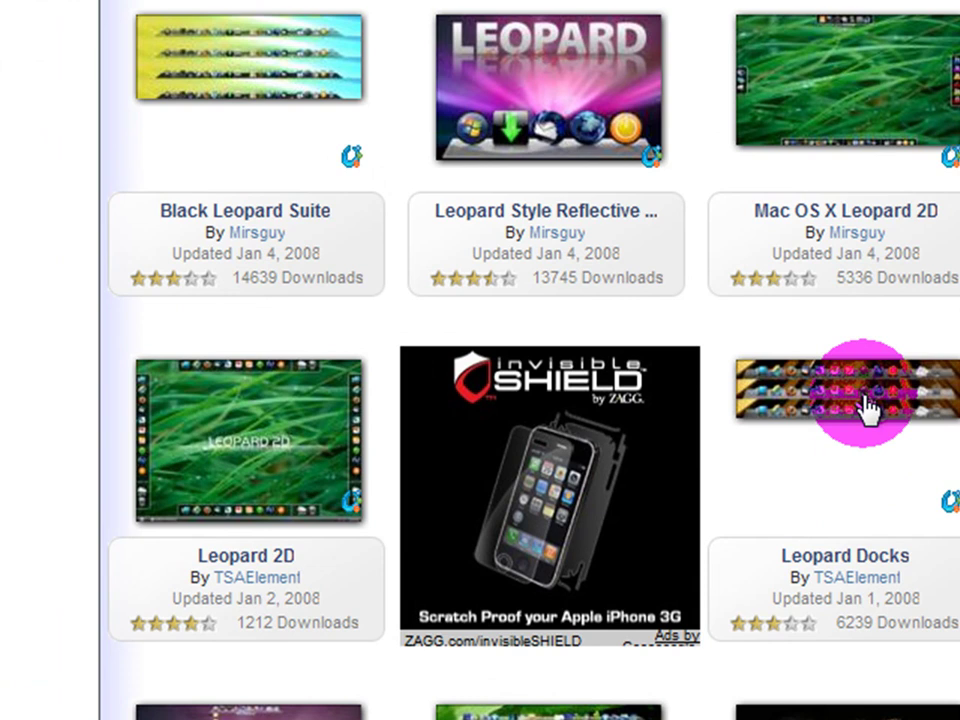
{"action": "left_click", "coordinate": [868, 404]}
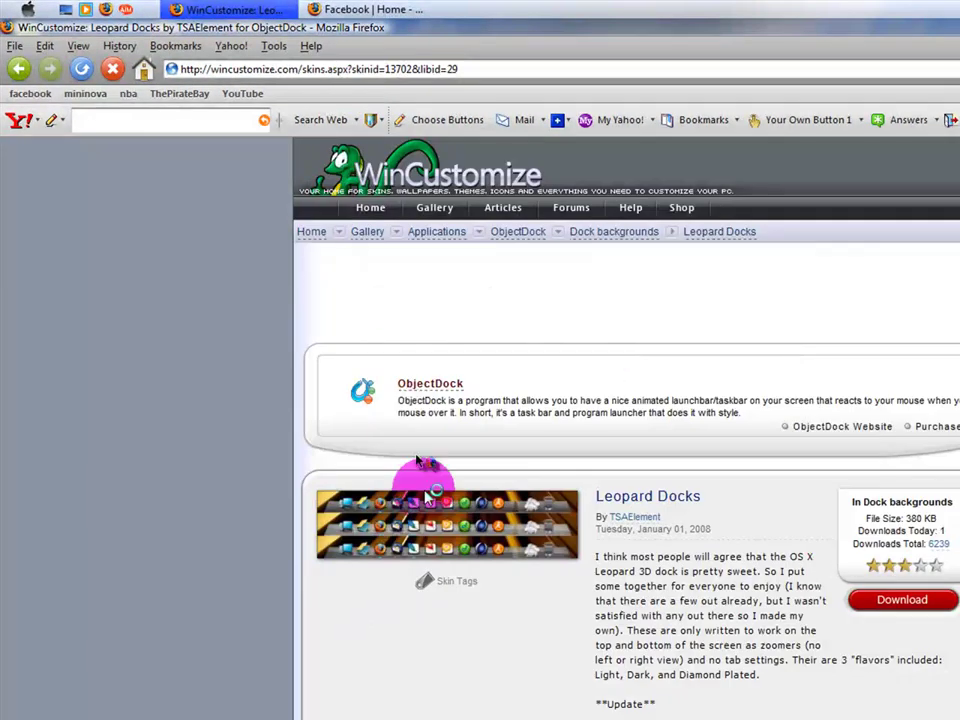
- Preview Leopard Docks, save LeopardDocks.zip (380 KB), and minimize Firefox to the desktop
{"action": "left_click", "coordinate": [563, 535]}
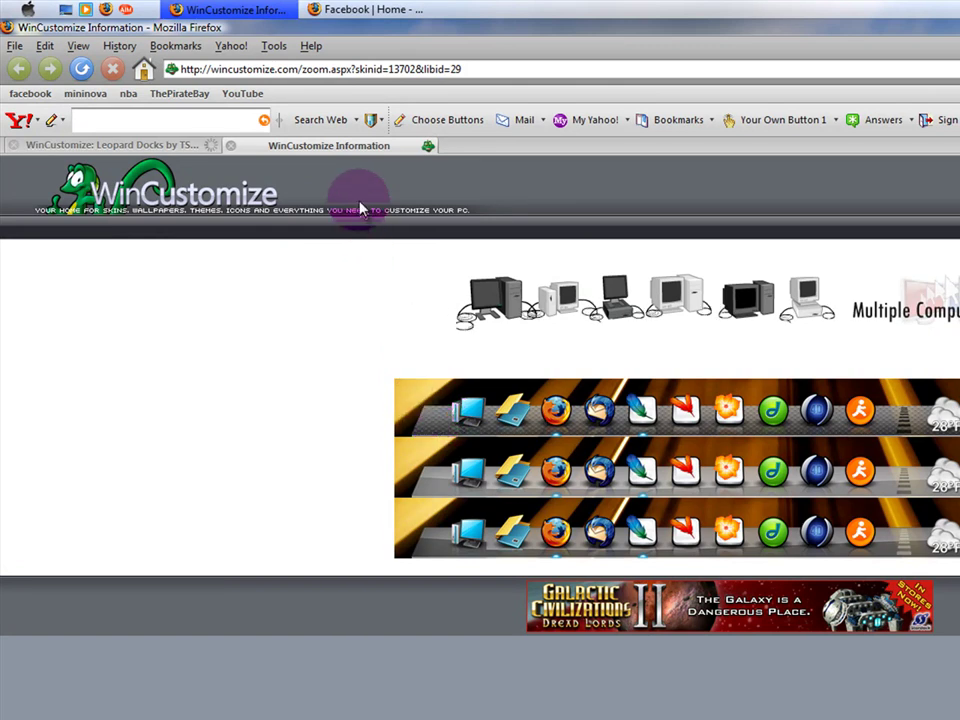
{"action": "left_click", "coordinate": [230, 145]}
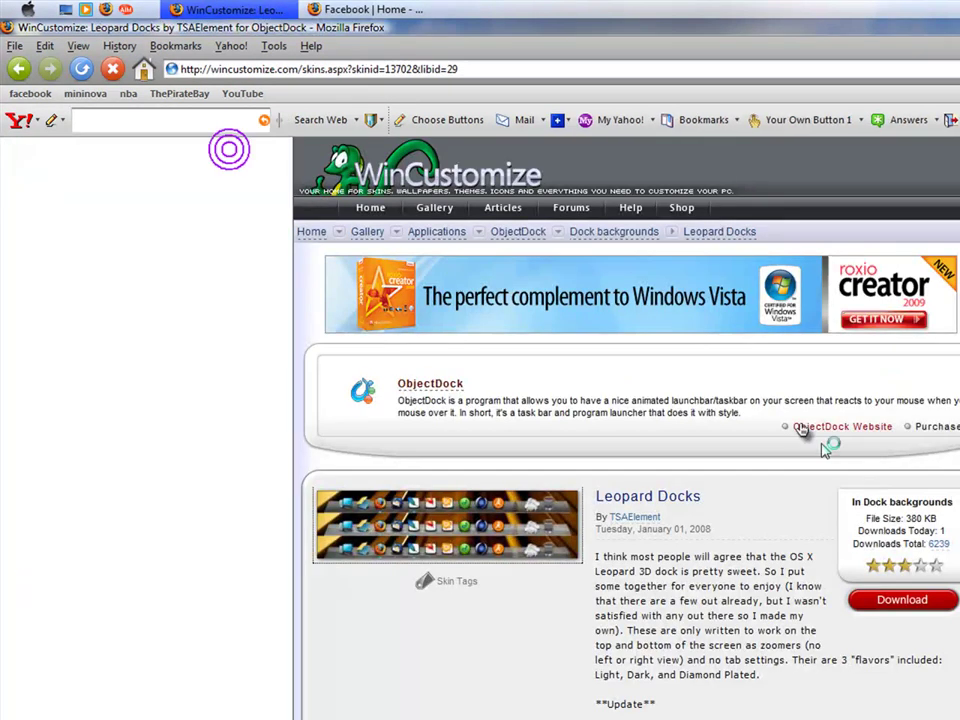
{"action": "left_click", "coordinate": [895, 600]}
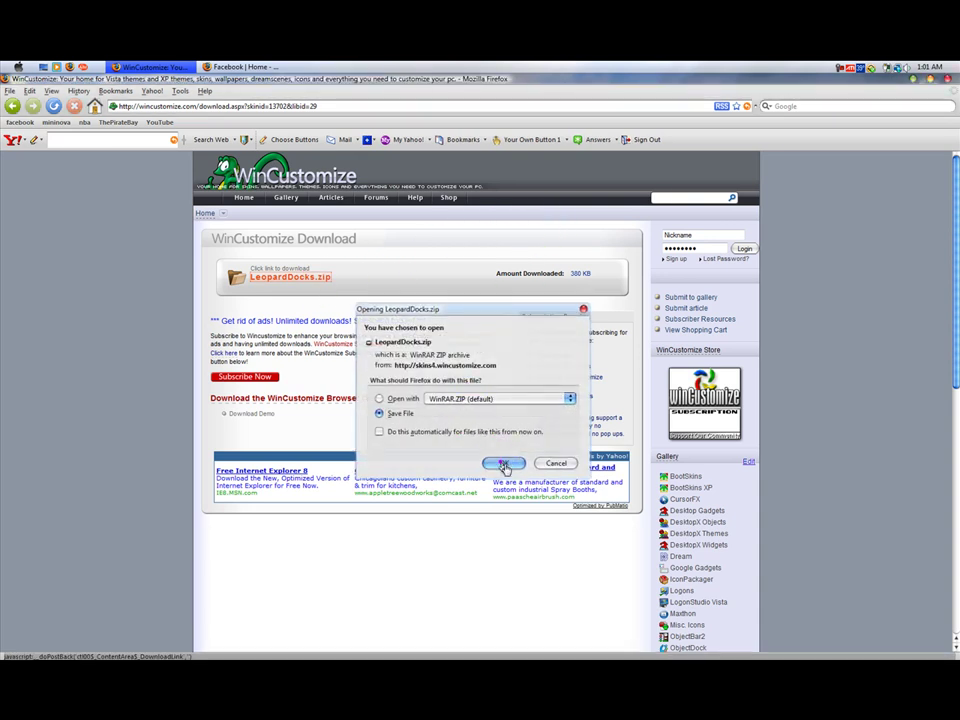
{"action": "left_click", "coordinate": [503, 462]}
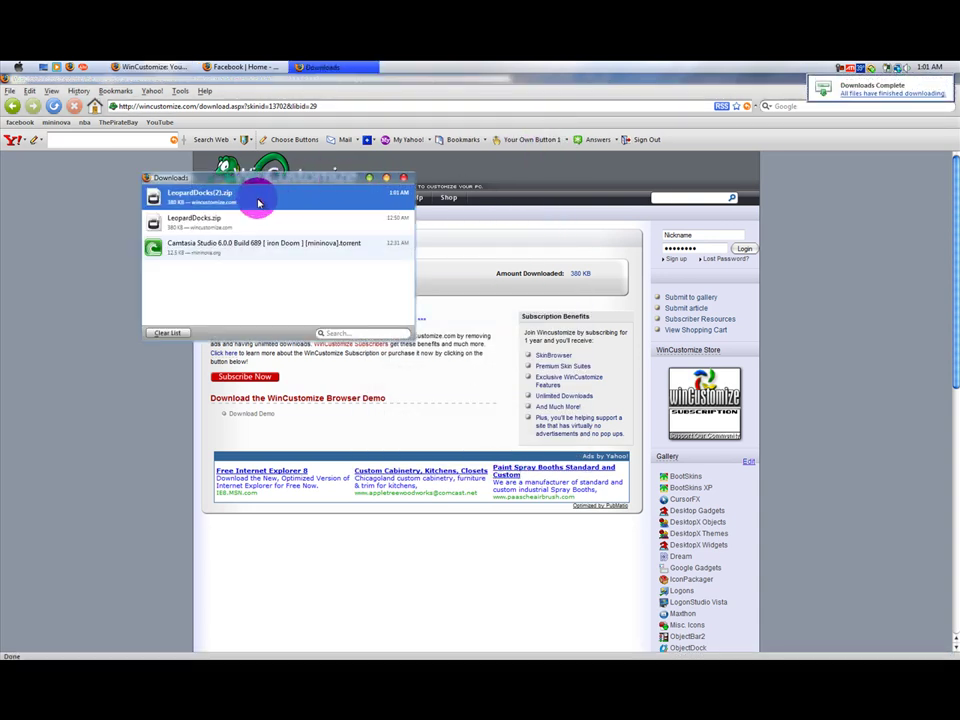
{"action": "left_click", "coordinate": [404, 180]}
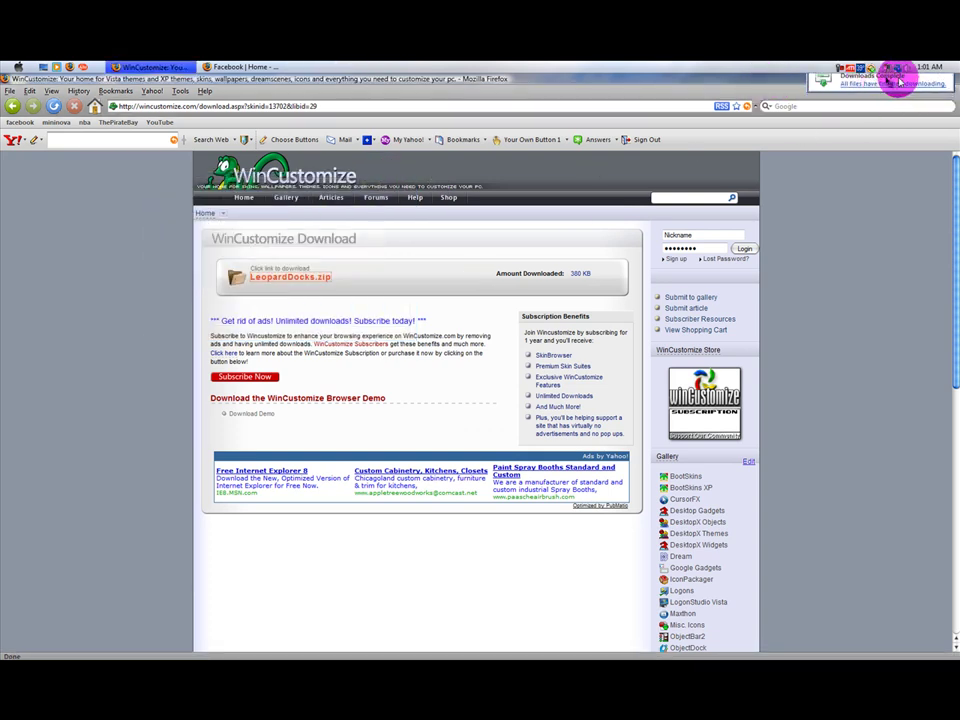
{"action": "left_click", "coordinate": [919, 82]}
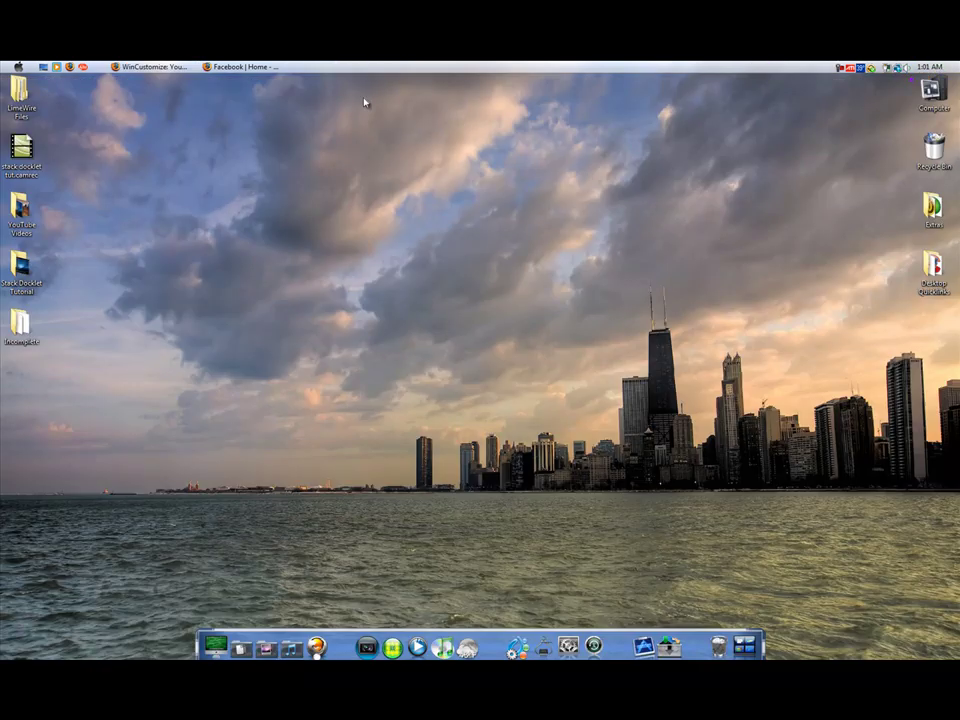
- Open LeopardDocks.zip from the user's Downloads folder in WinRAR, then close Explorer
{"action": "left_click", "coordinate": [19, 66]}
{"action": "left_click", "coordinate": [179, 127]}
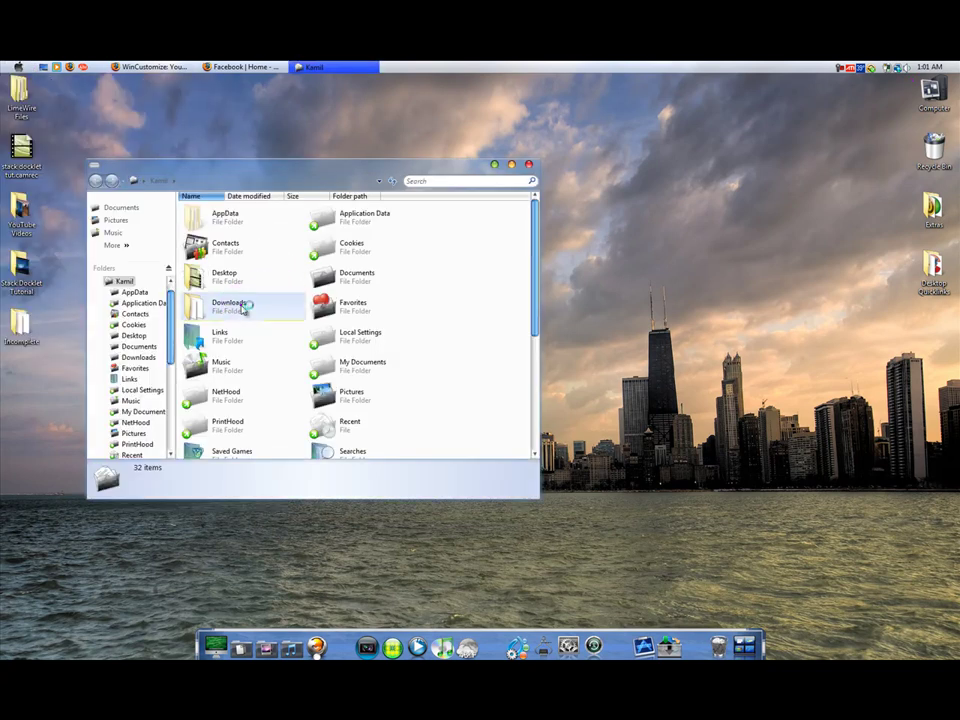
{"action": "double_click", "coordinate": [236, 304]}
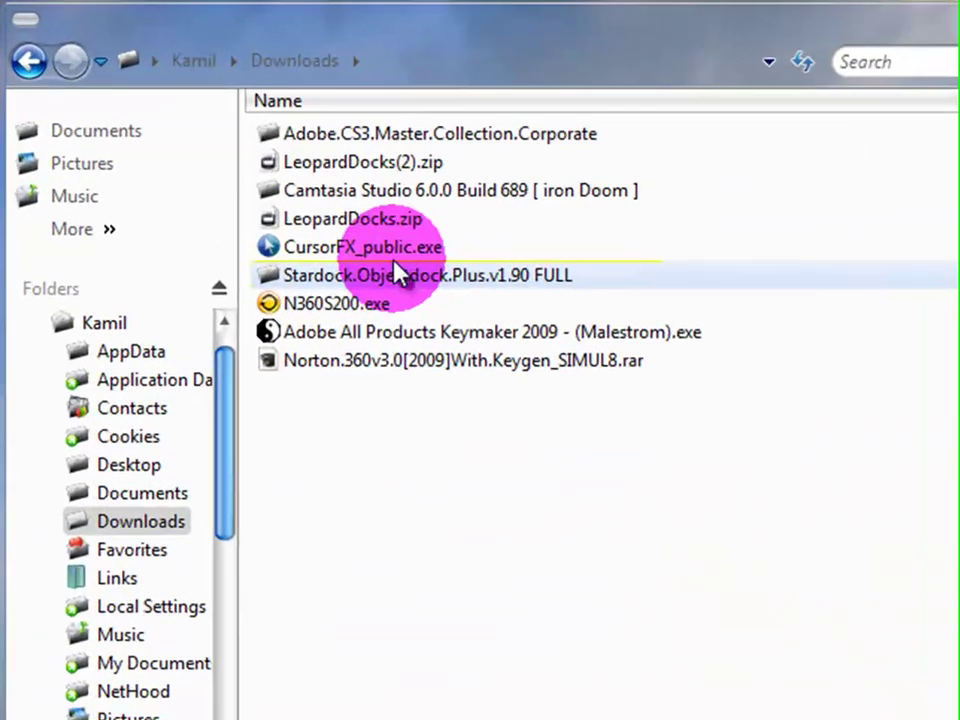
{"action": "mouse_move", "coordinate": [400, 230]}
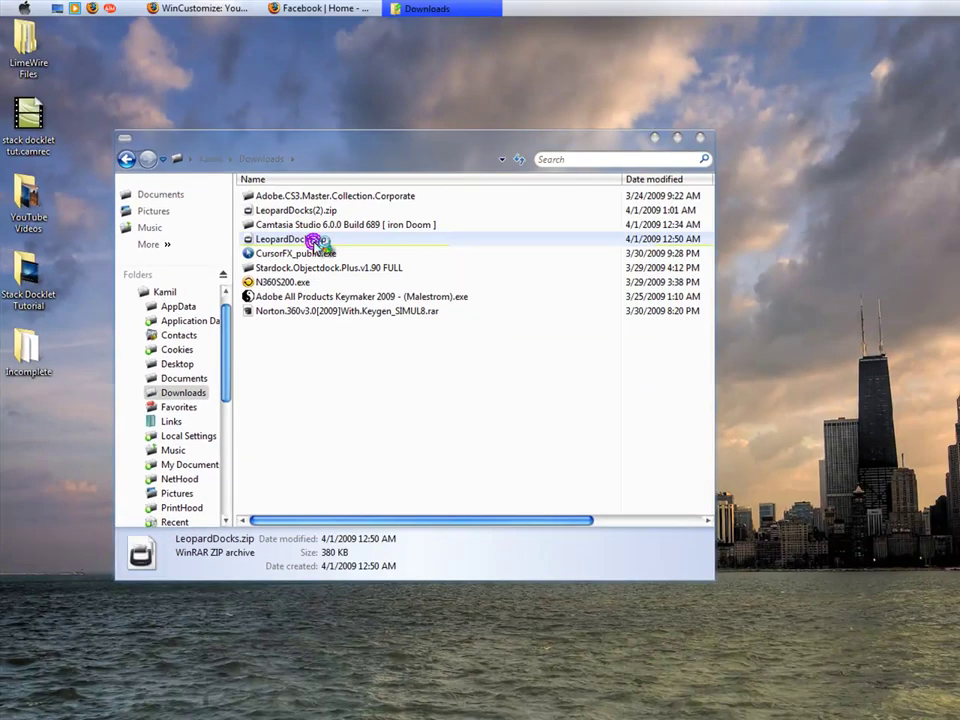
{"action": "double_click", "coordinate": [315, 243]}
{"action": "left_click", "coordinate": [199, 150]}
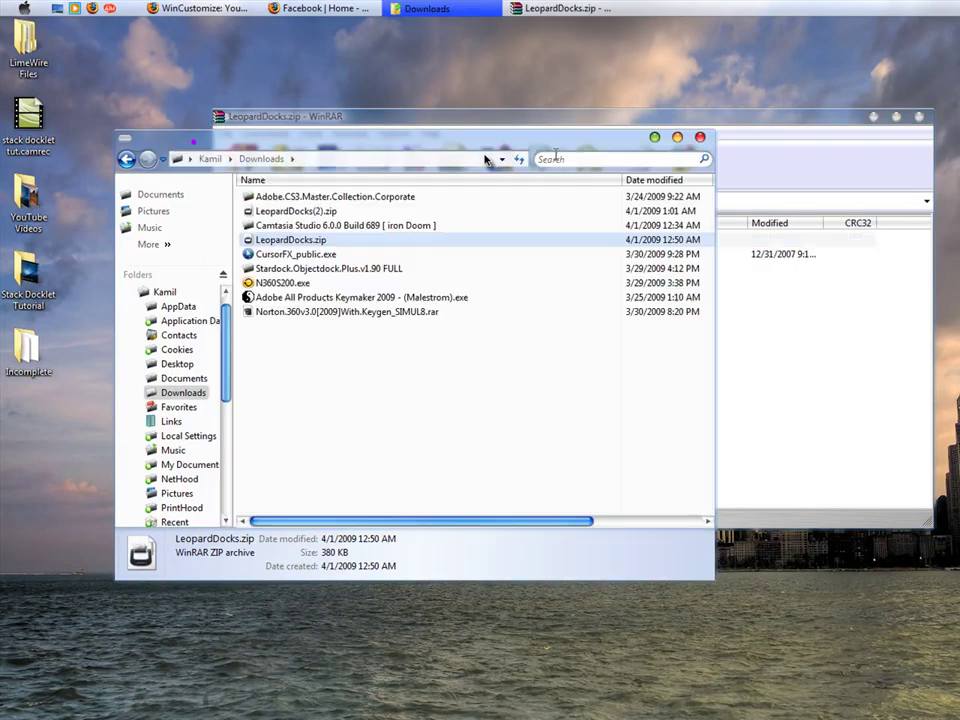
{"action": "left_click", "coordinate": [701, 138]}
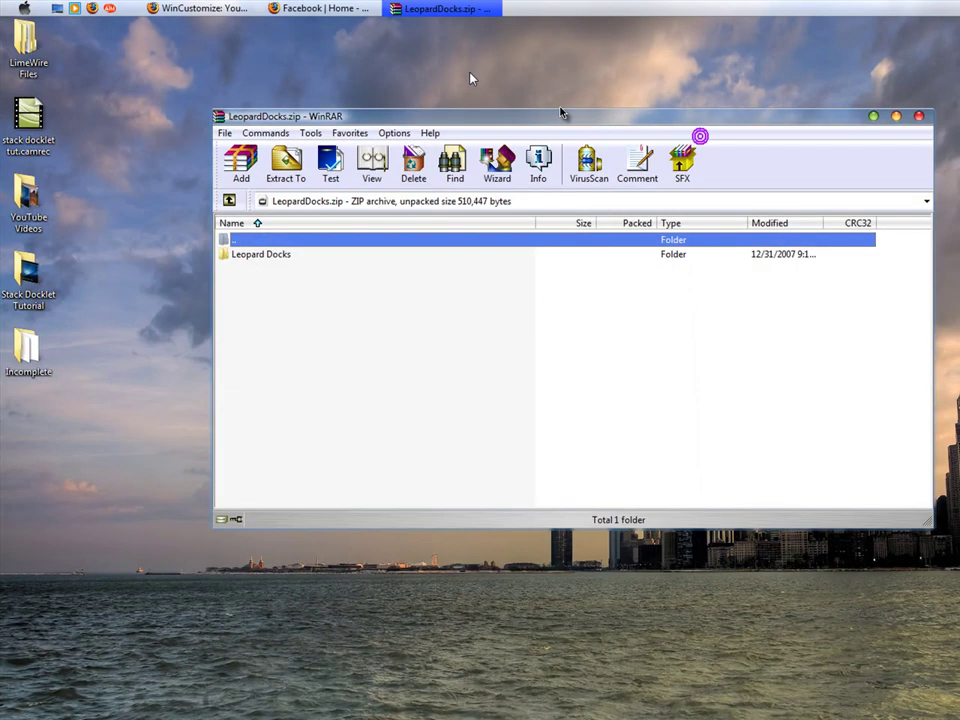
- Open Documents\Themes\Other in Explorer
{"action": "left_click", "coordinate": [10, 8]}
{"action": "left_click", "coordinate": [253, 143]}
{"action": "left_click", "coordinate": [248, 117]}
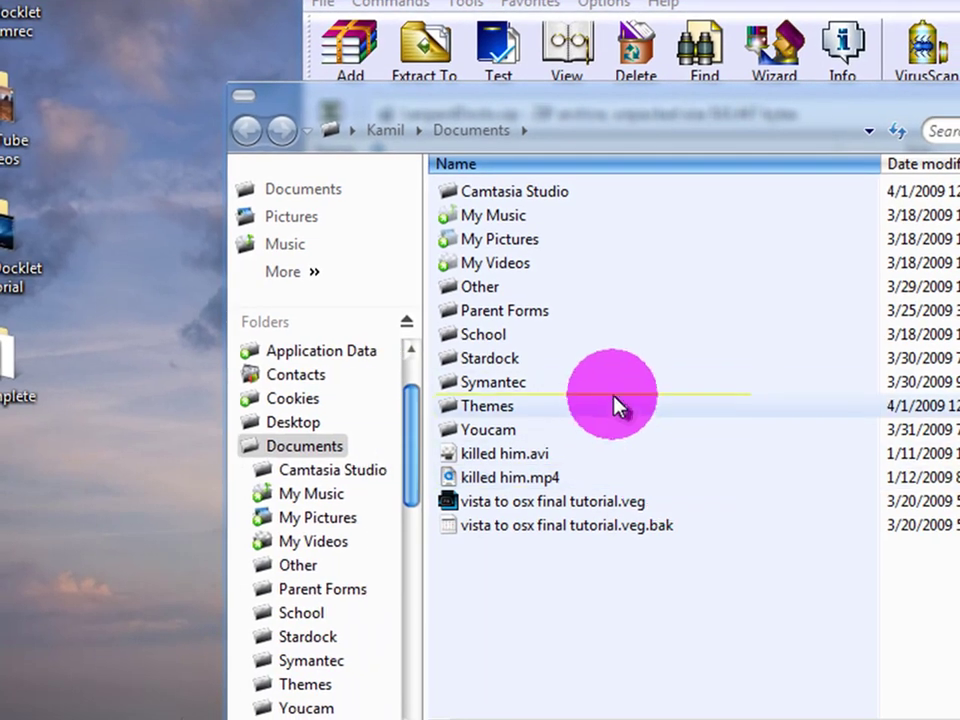
{"action": "double_click", "coordinate": [617, 406]}
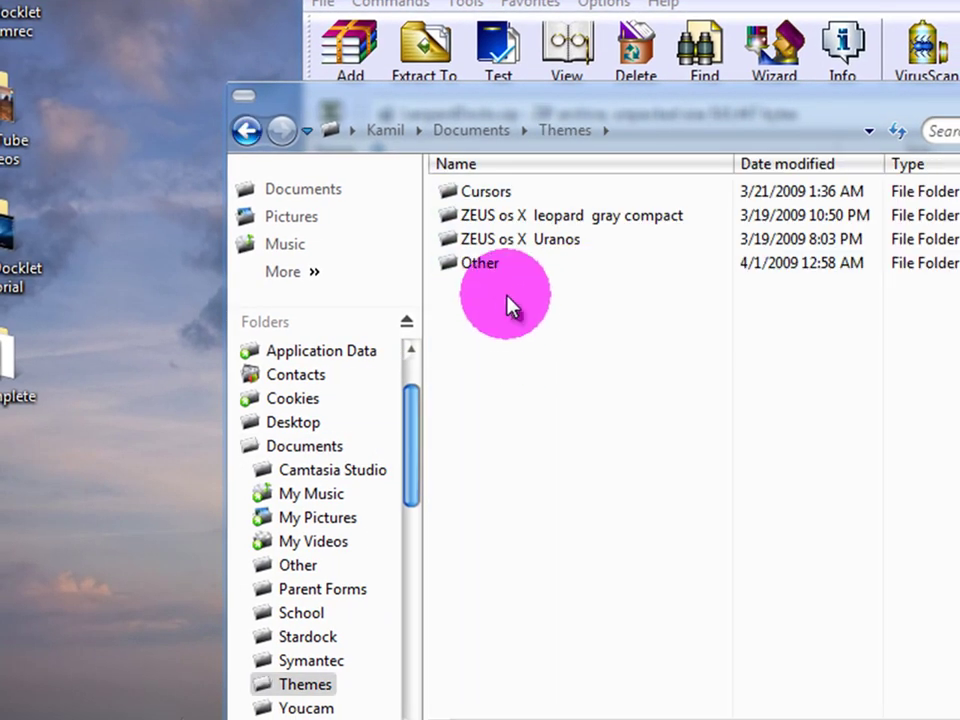
{"action": "left_click", "coordinate": [246, 129]}
{"action": "left_click", "coordinate": [508, 408]}
{"action": "double_click", "coordinate": [510, 408]}
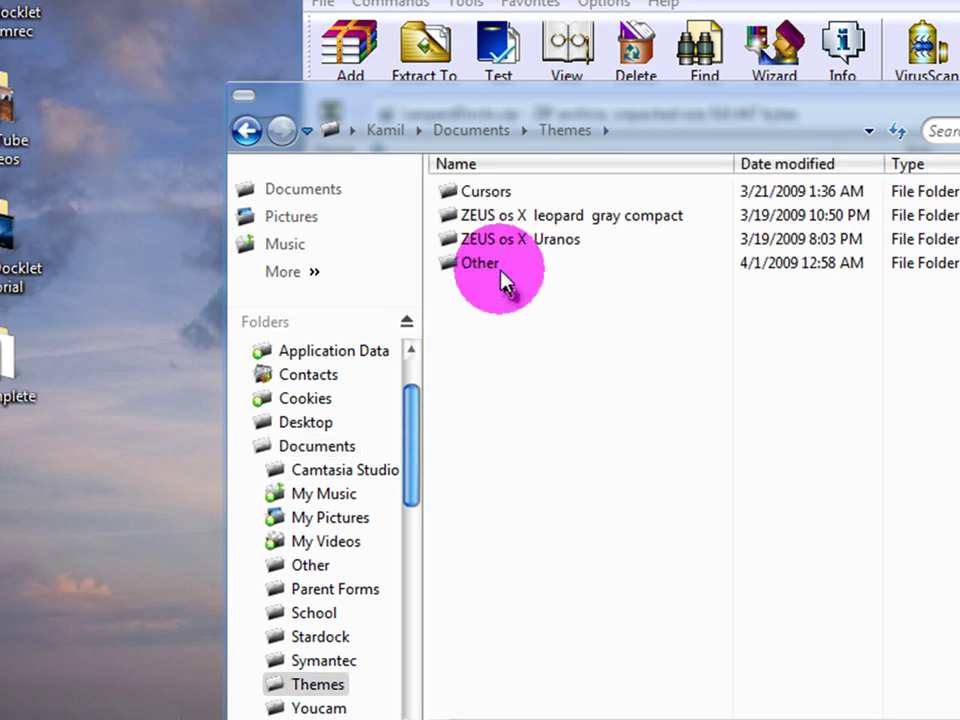
{"action": "left_click", "coordinate": [500, 268]}
{"action": "double_click", "coordinate": [500, 268]}
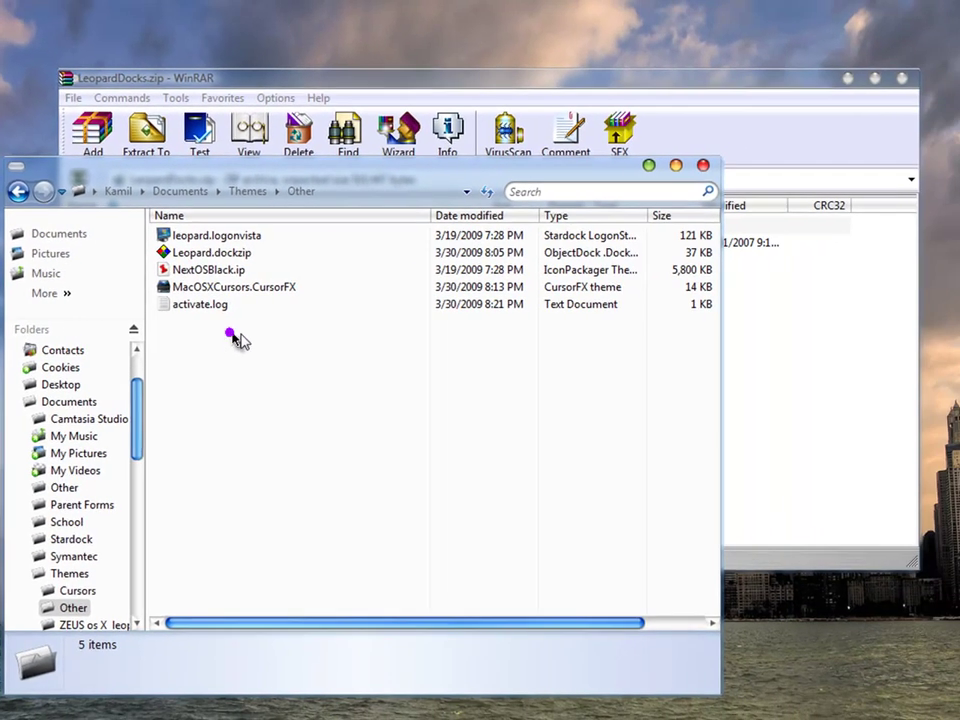
- Drag the Leopard Docks folder from WinRAR into Other, then close WinRAR
{"action": "left_click", "coordinate": [328, 88]}
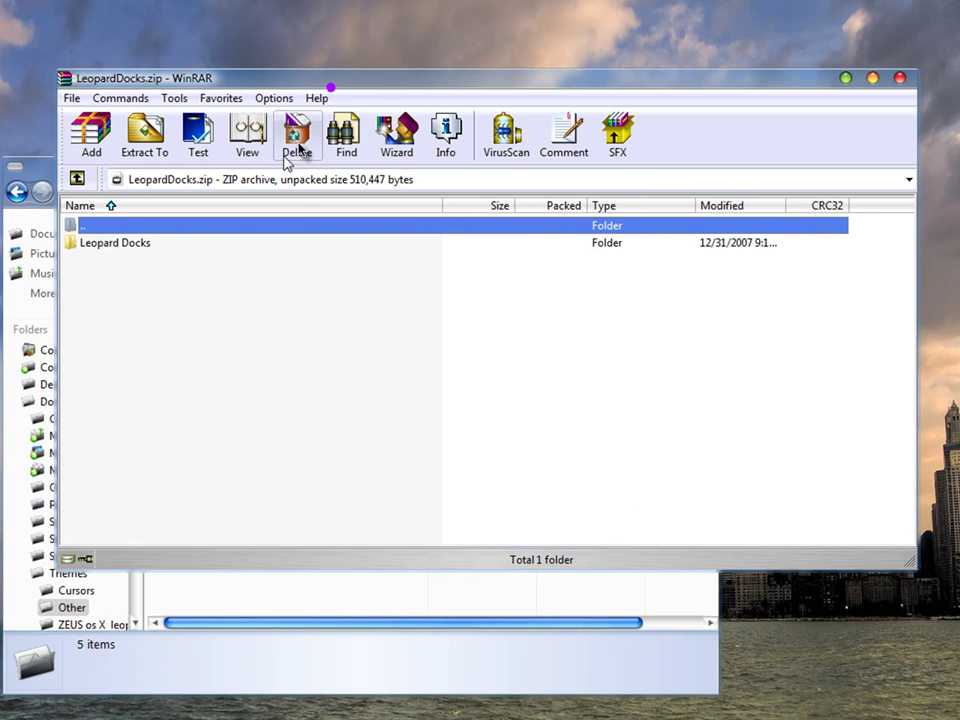
{"action": "left_click_drag", "start_coordinate": [137, 256], "coordinate": [136, 270]}
{"action": "left_click_drag", "start_coordinate": [215, 536], "coordinate": [231, 574]}
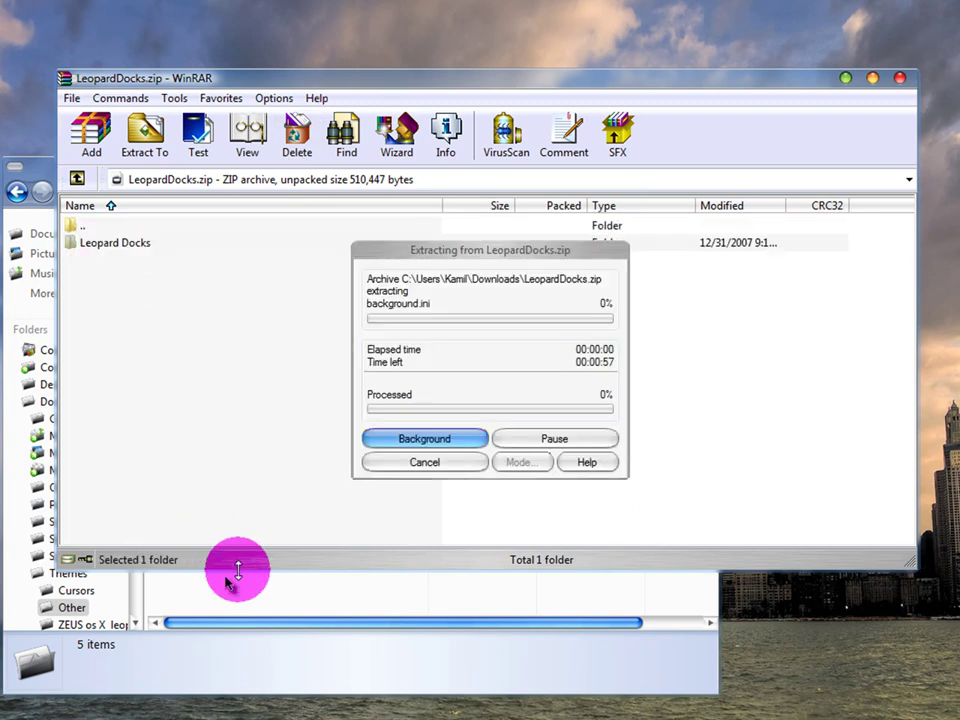
{"action": "left_click", "coordinate": [901, 80]}
- Inspect the Leopard Dark, Diamond Plate and Light folders, widening the Name column
{"action": "left_click", "coordinate": [300, 500]}
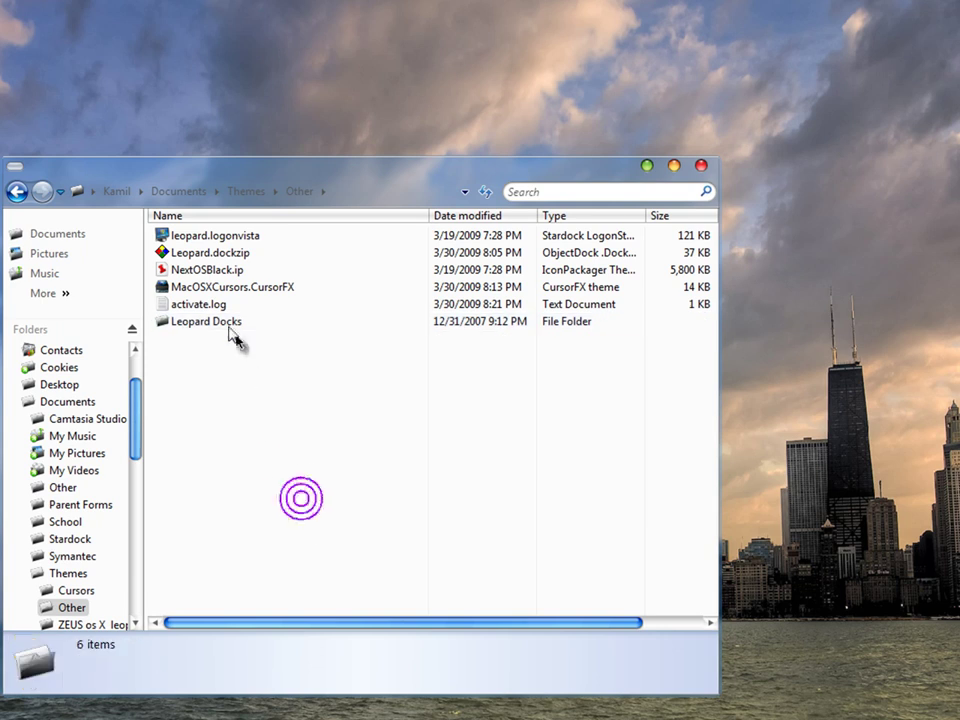
{"action": "double_click", "coordinate": [226, 323]}
{"action": "left_click", "coordinate": [215, 232]}
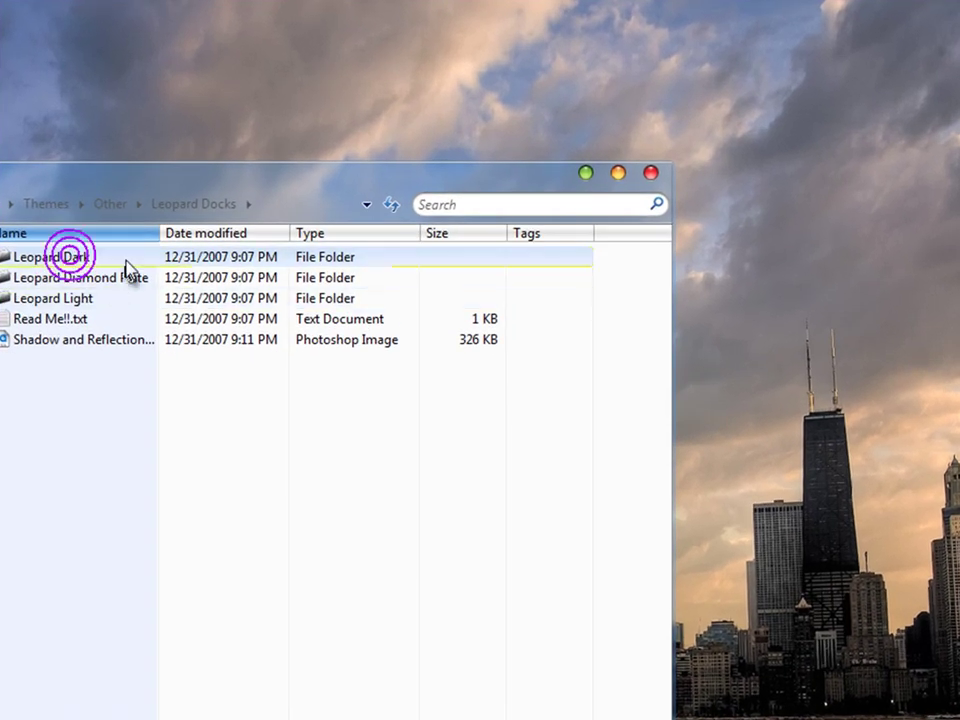
{"action": "left_click", "coordinate": [257, 254]}
{"action": "left_click", "coordinate": [118, 299]}
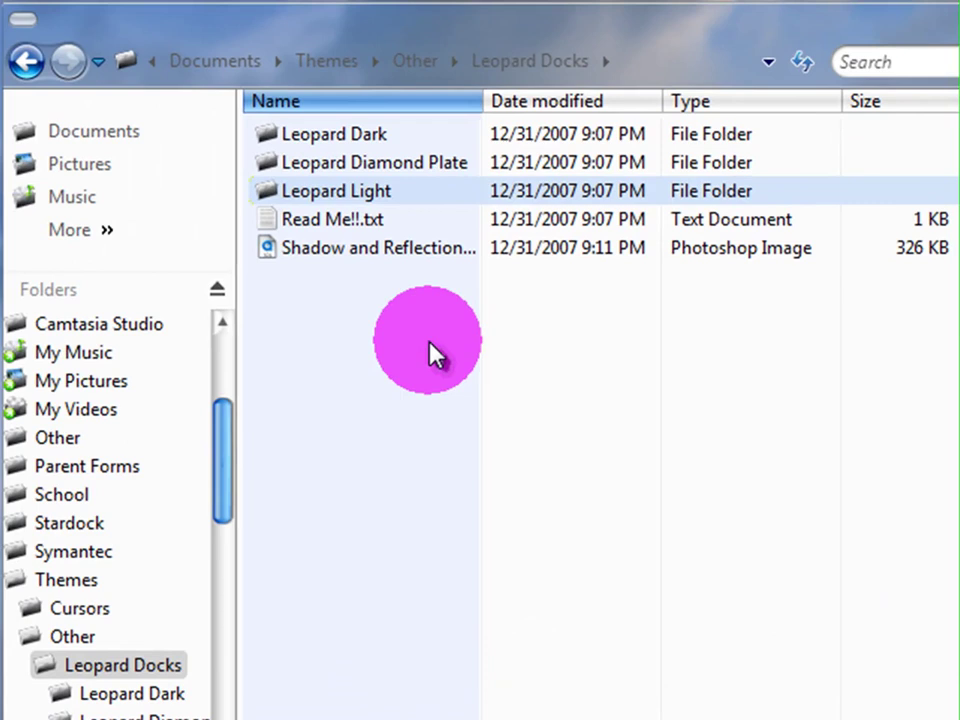
{"action": "left_click", "coordinate": [429, 344]}
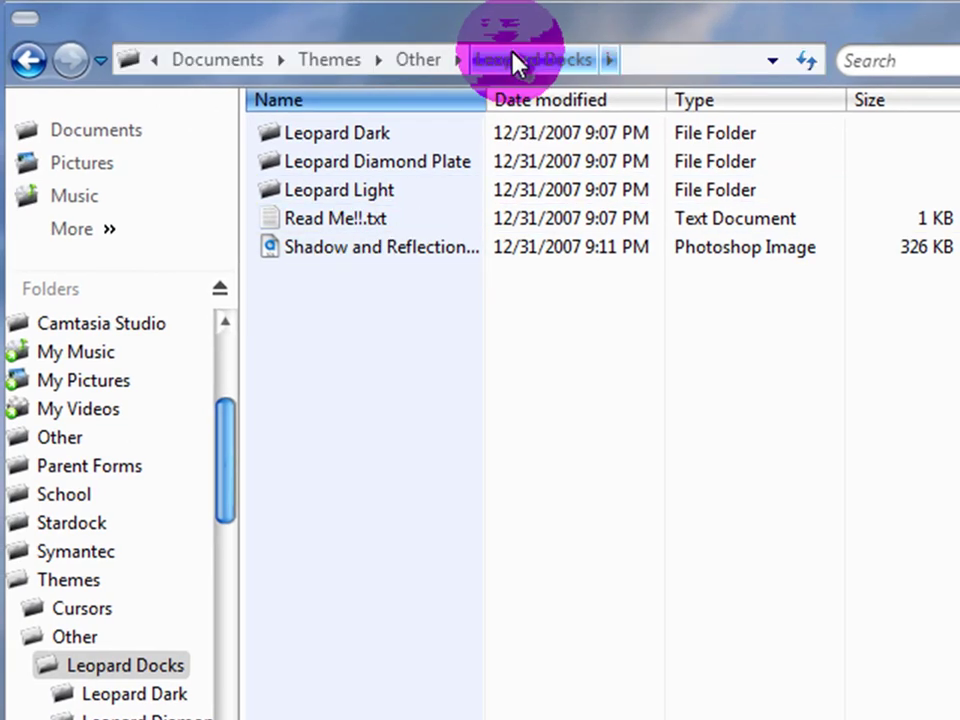
{"action": "left_click_drag", "start_coordinate": [488, 100], "coordinate": [672, 100]}
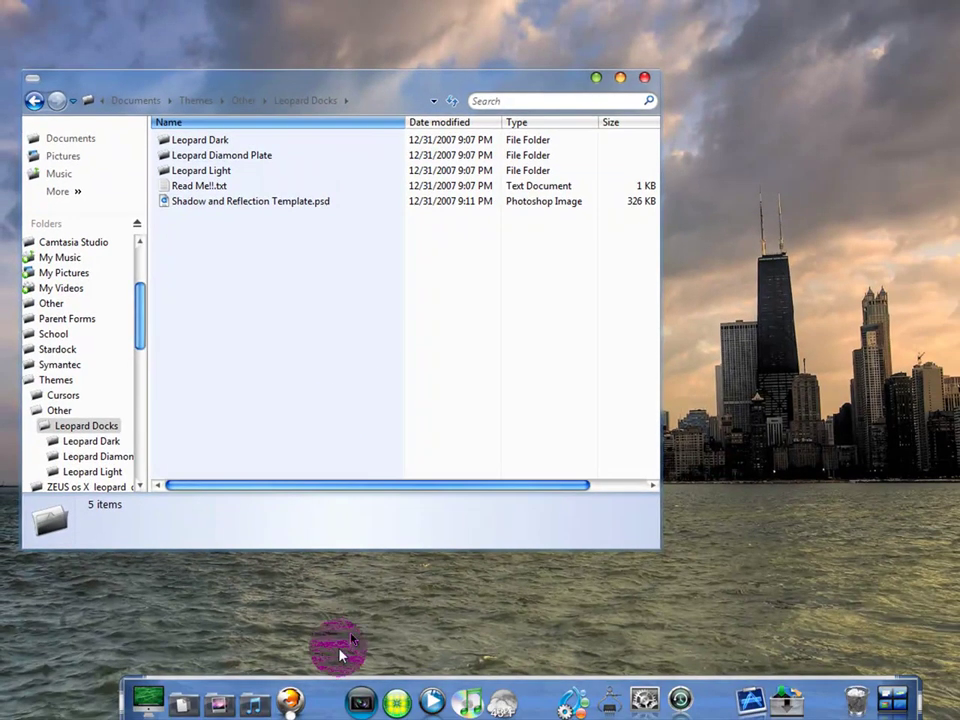
- From Dock Settings > Themes, start a package named Diamond Plate and begin adding an image
{"action": "right_click", "coordinate": [330, 706]}
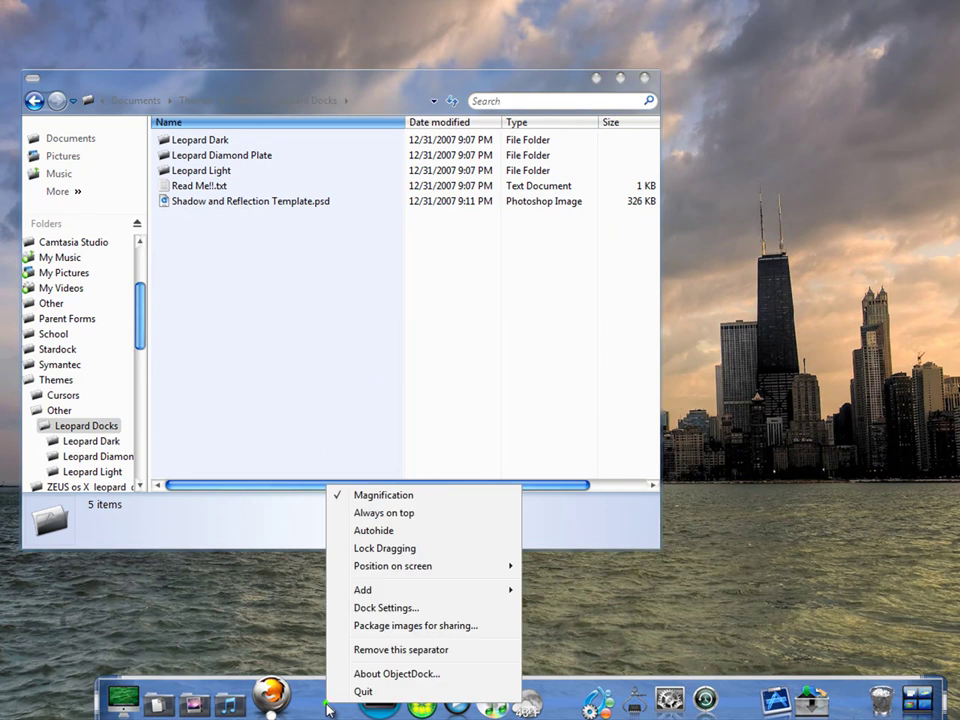
{"action": "left_click", "coordinate": [413, 617]}
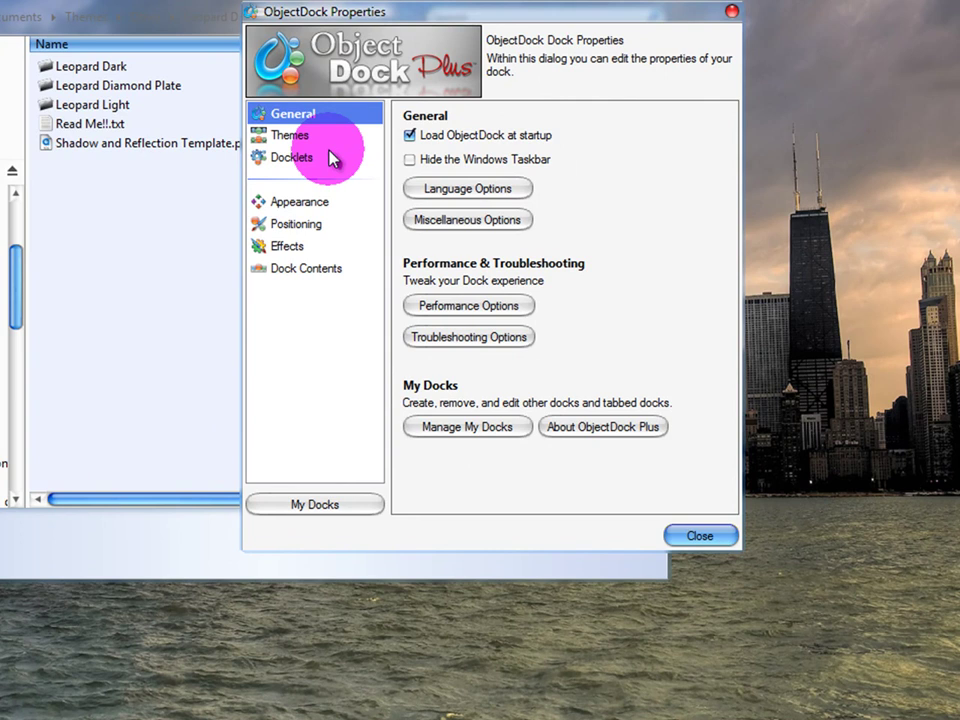
{"action": "left_click", "coordinate": [328, 140]}
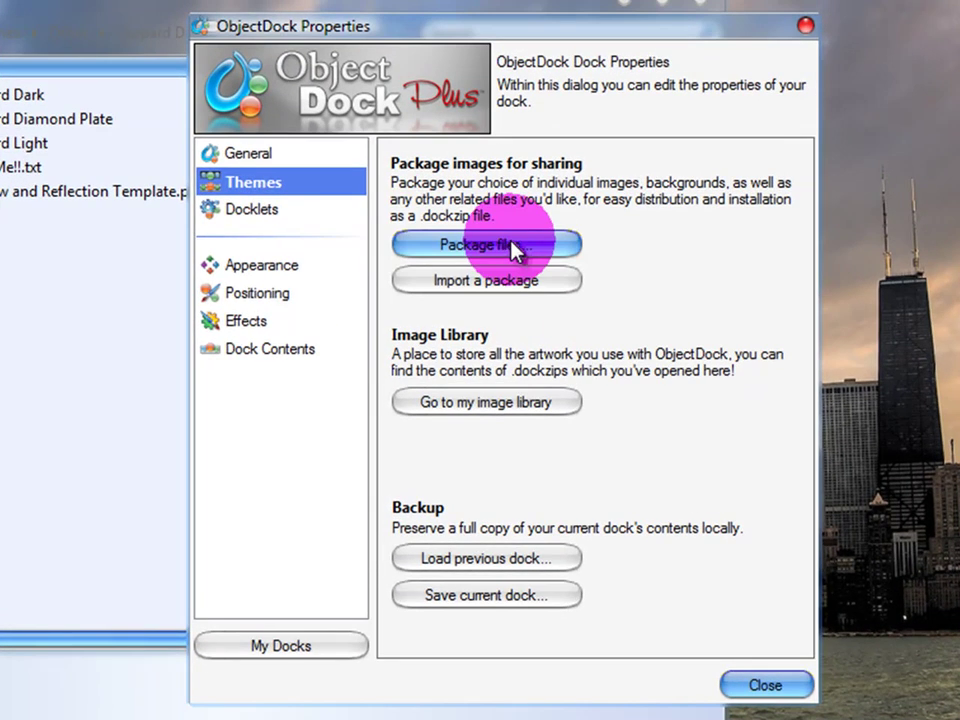
{"action": "left_click", "coordinate": [510, 246]}
{"action": "left_click", "coordinate": [261, 152]}
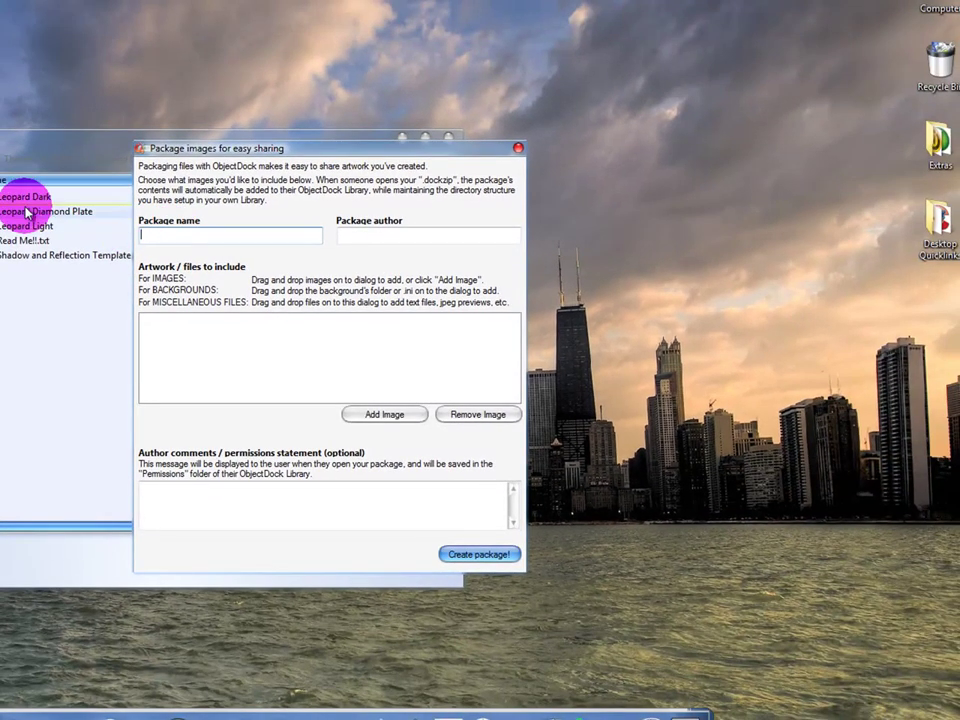
{"action": "left_click_drag", "start_coordinate": [242, 144], "coordinate": [585, 178]}
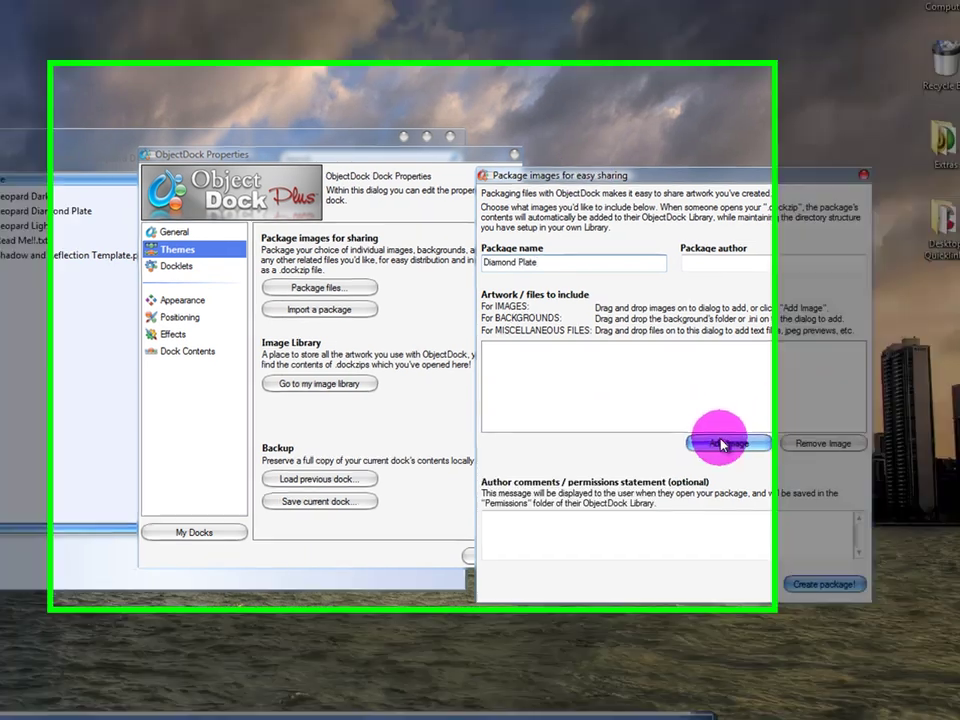
{"action": "left_click", "coordinate": [725, 442]}
{"action": "left_click", "coordinate": [99, 184]}
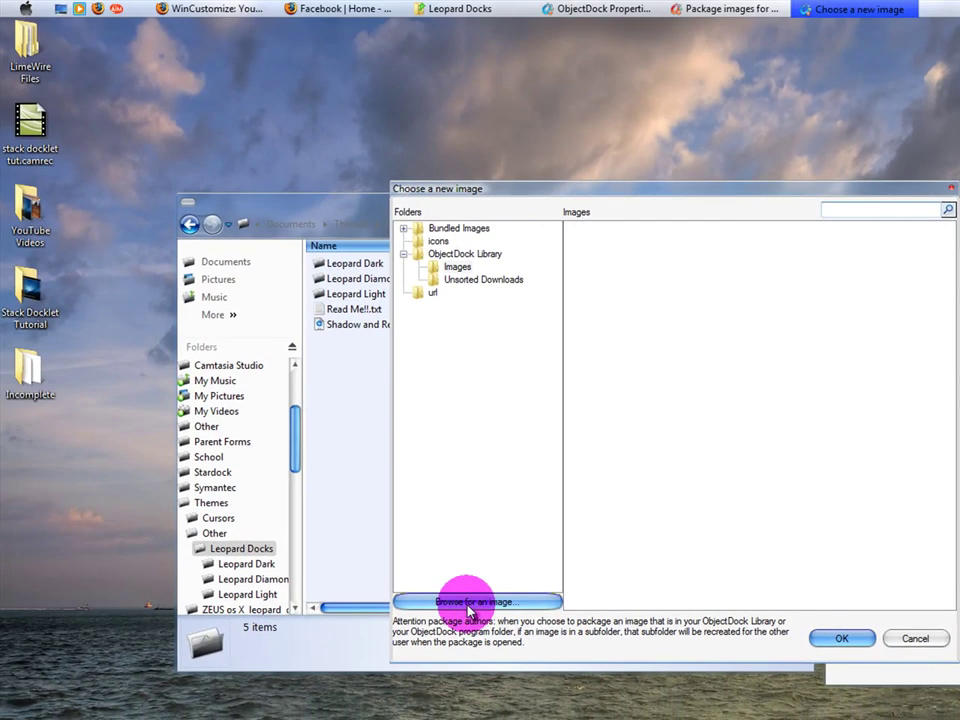
- Browse to Documents\Themes\Other\Leopard Docks\Leopard Diamond Plate in the file dialog
{"action": "left_click", "coordinate": [468, 602]}
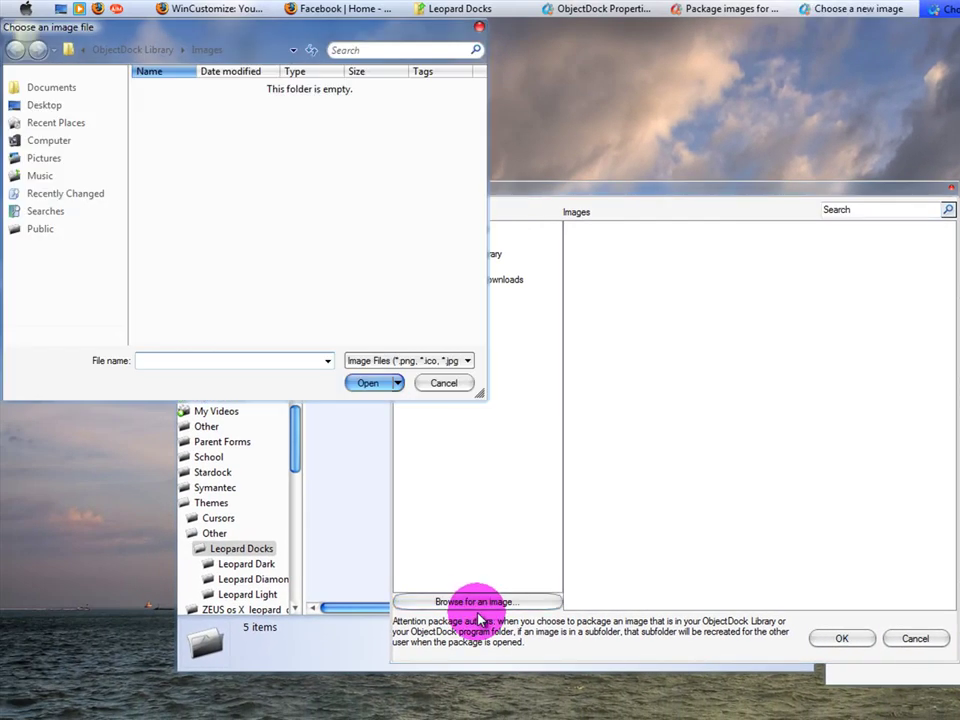
{"action": "left_click", "coordinate": [74, 89]}
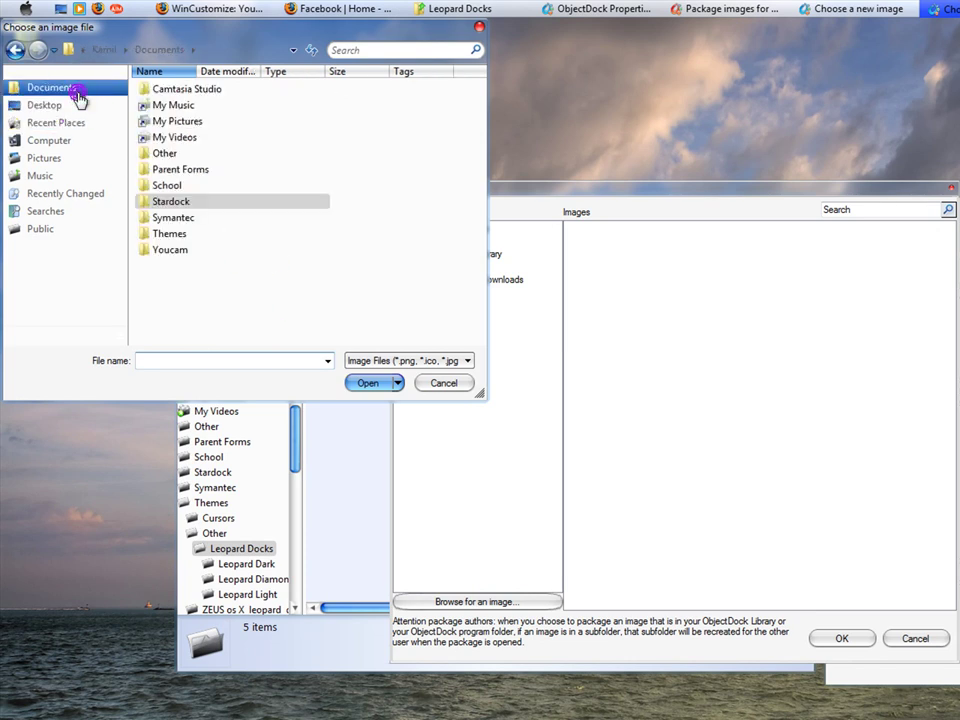
{"action": "double_click", "coordinate": [193, 235]}
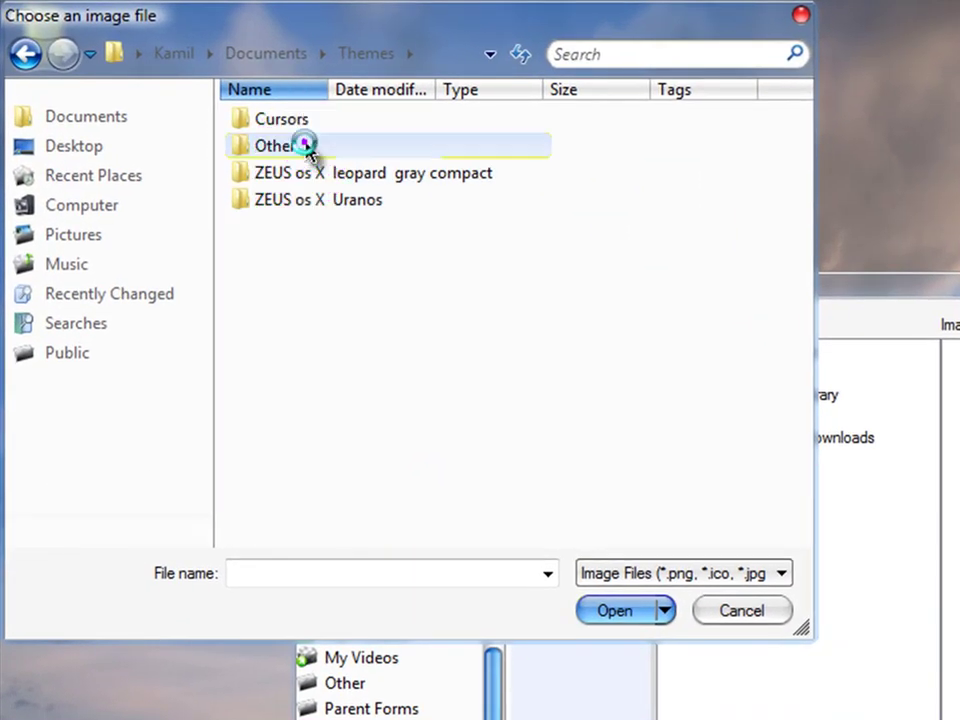
{"action": "double_click", "coordinate": [306, 148]}
{"action": "double_click", "coordinate": [306, 148]}
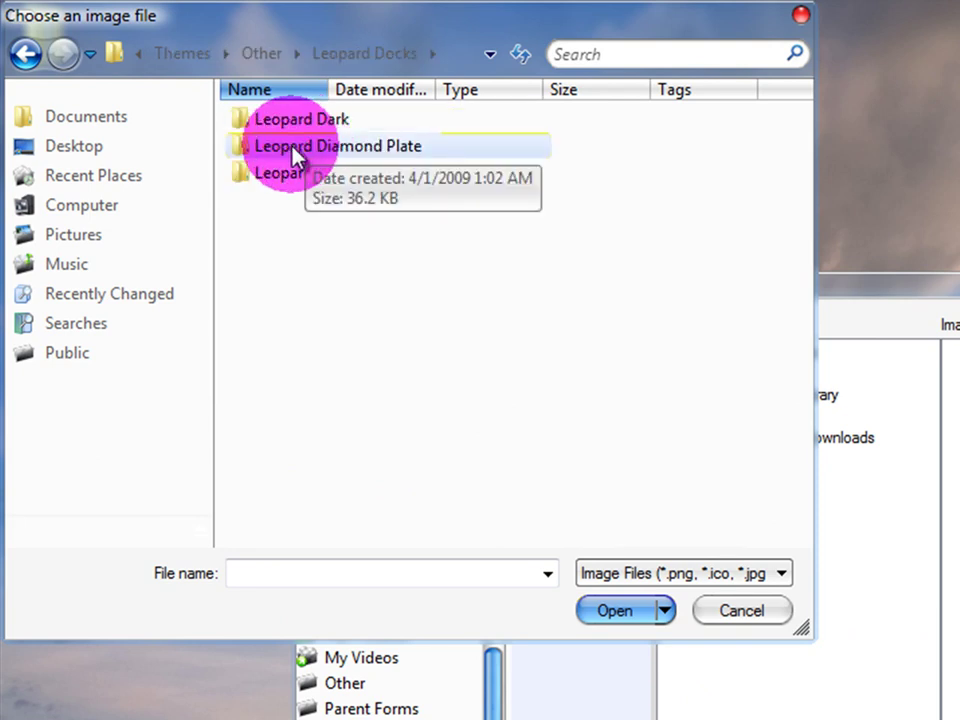
{"action": "double_click", "coordinate": [297, 150]}
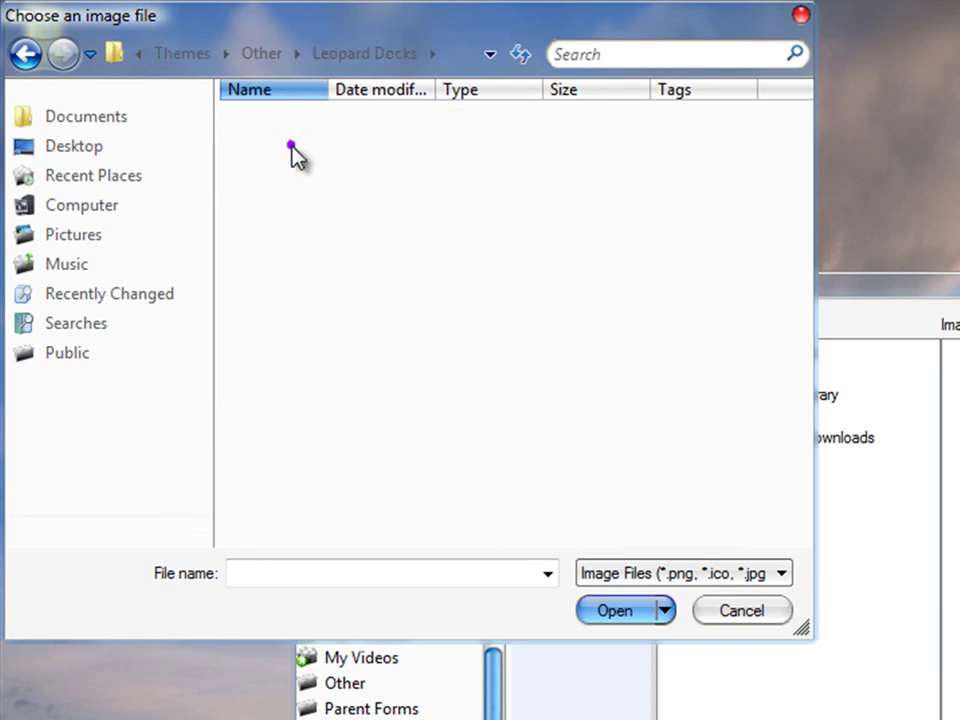
- Show All Files, add background.ini to the package, and create it
{"action": "left_click", "coordinate": [632, 570]}
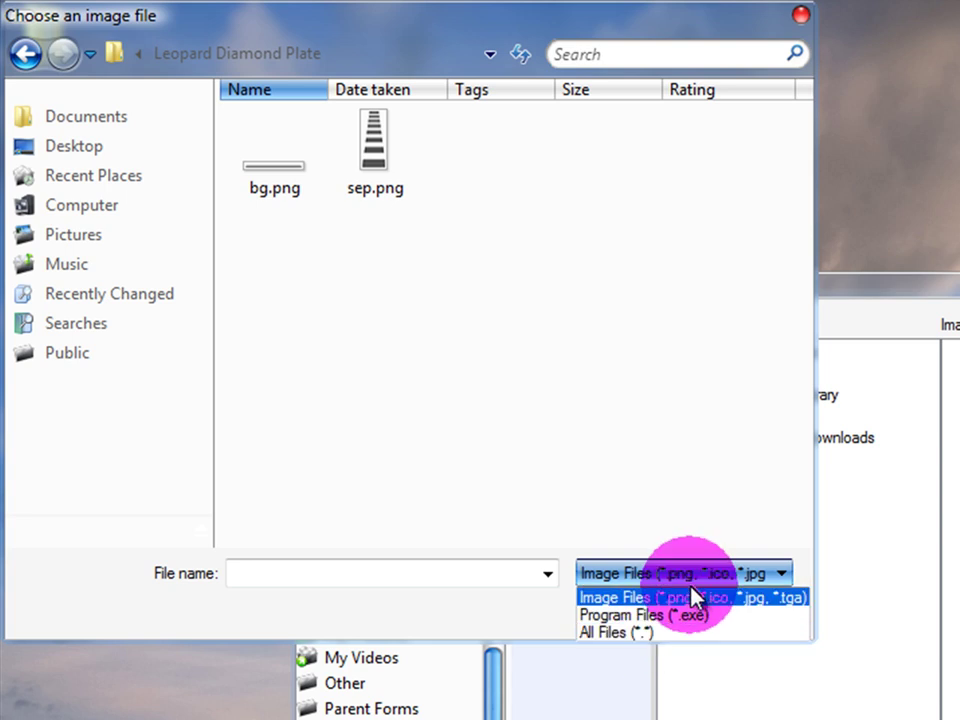
{"action": "left_click", "coordinate": [685, 634]}
{"action": "left_click", "coordinate": [283, 170]}
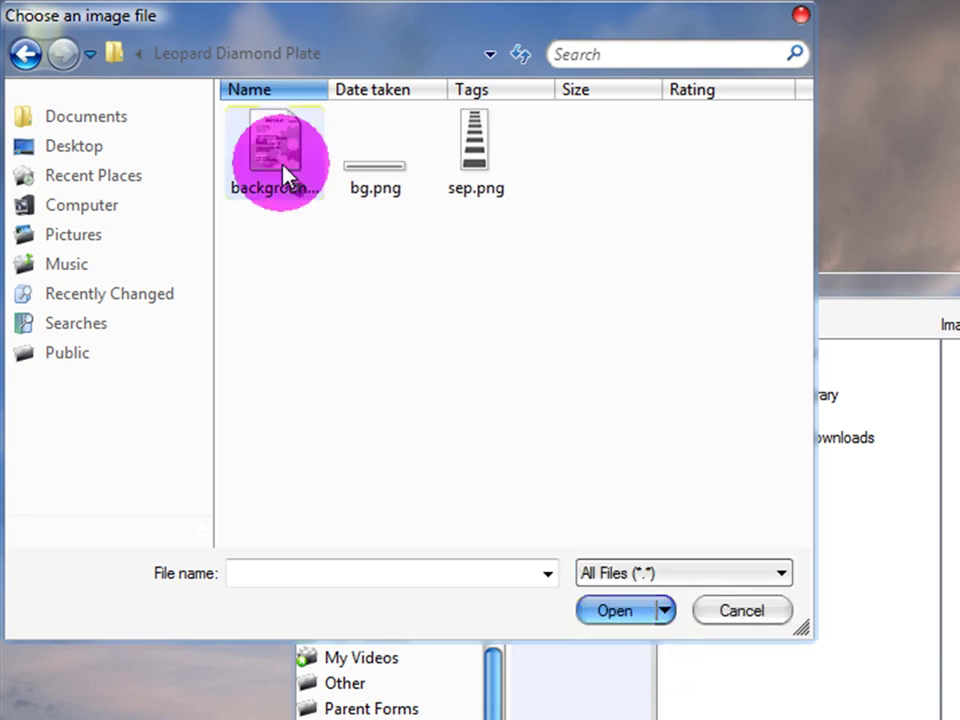
{"action": "double_click", "coordinate": [280, 152]}
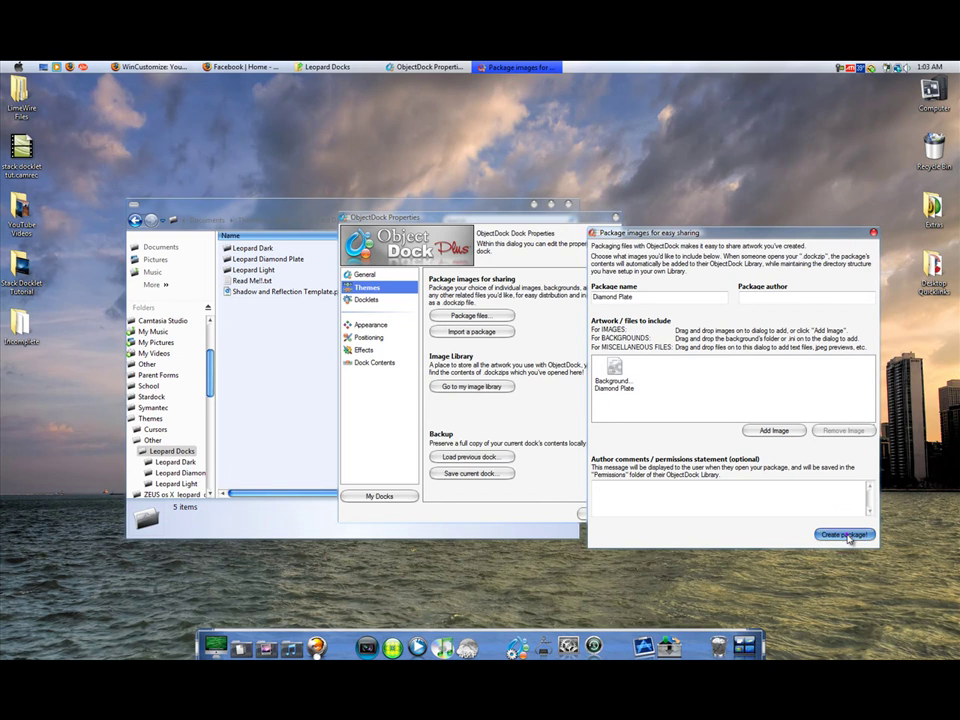
{"action": "left_click", "coordinate": [845, 535]}
- Confirm packing Diamond Plate.dockzip (38 KB) and drag it into the Leopard Docks folder
{"action": "left_click", "coordinate": [476, 386]}
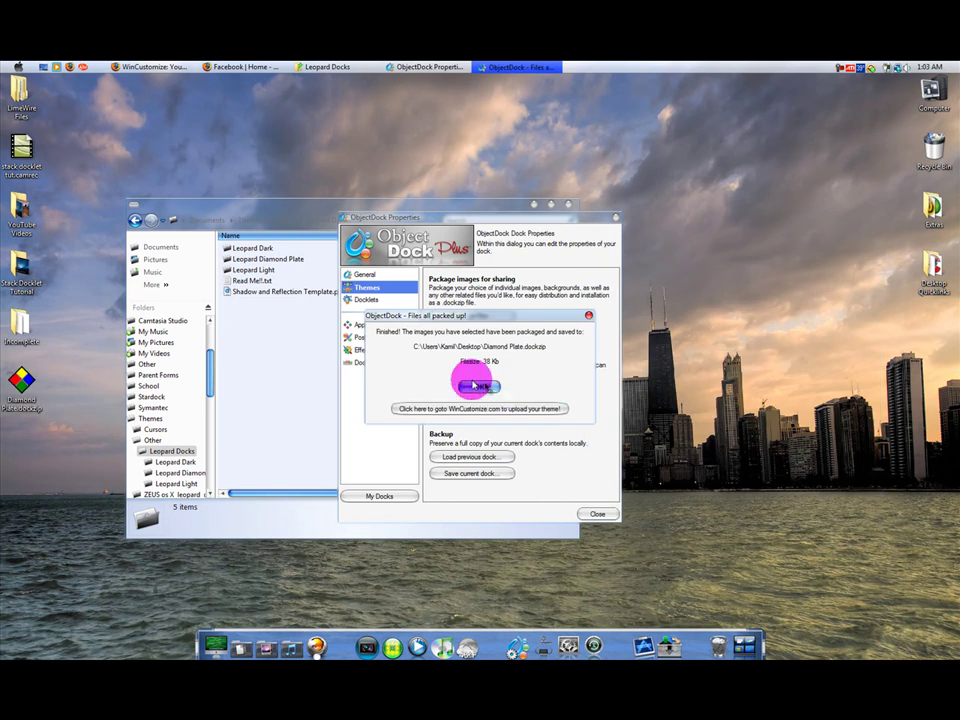
{"action": "left_click", "coordinate": [80, 402]}
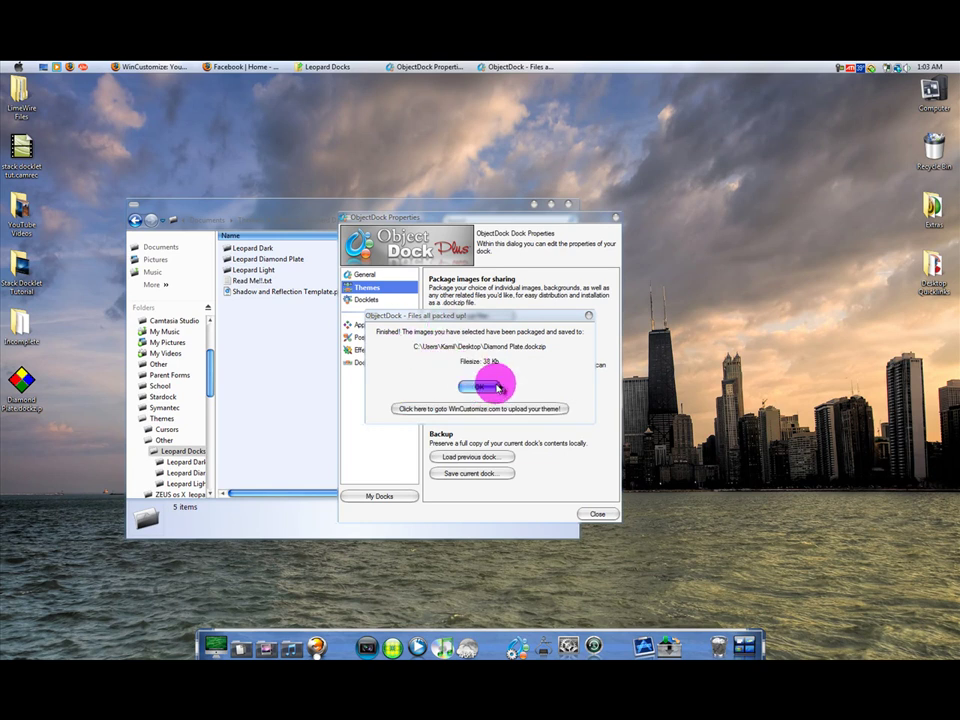
{"action": "left_click", "coordinate": [489, 386]}
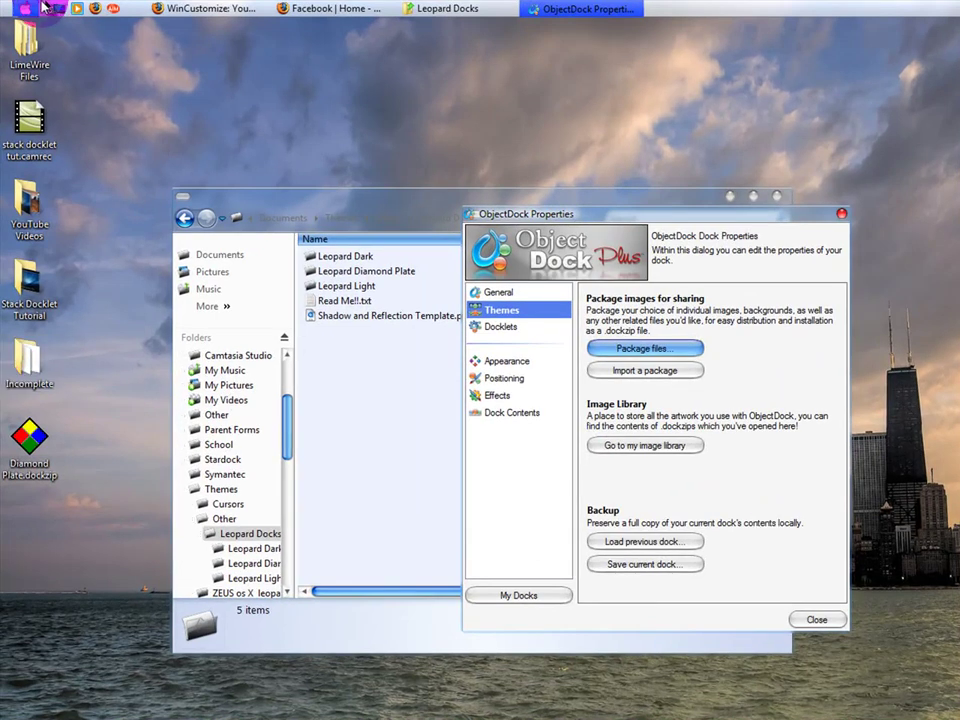
{"action": "left_click", "coordinate": [445, 9]}
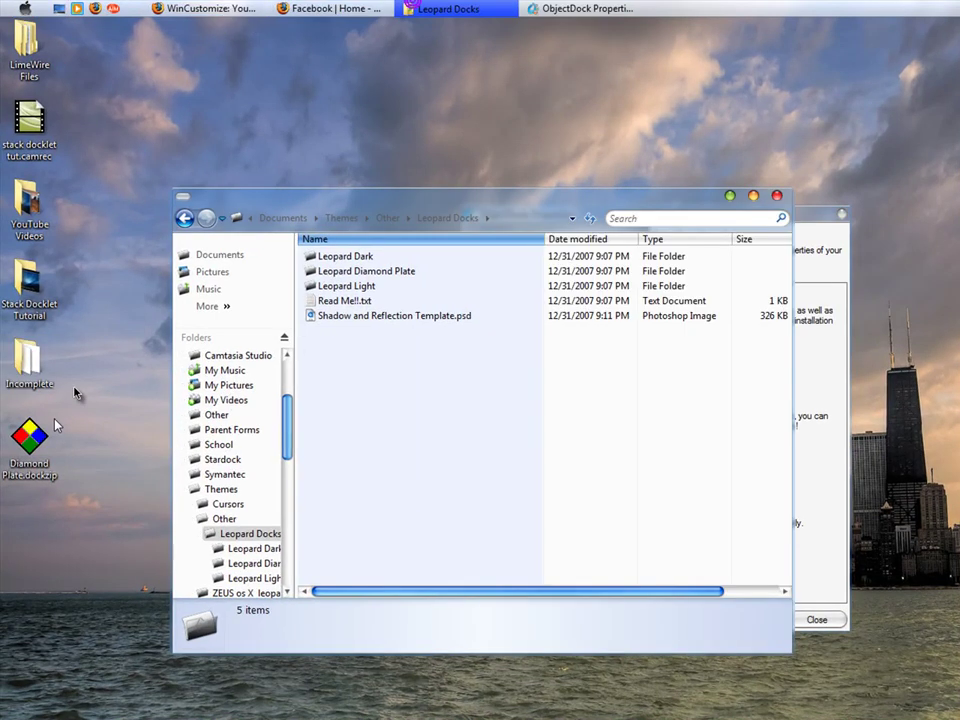
{"action": "left_click_drag", "start_coordinate": [55, 425], "coordinate": [371, 456]}
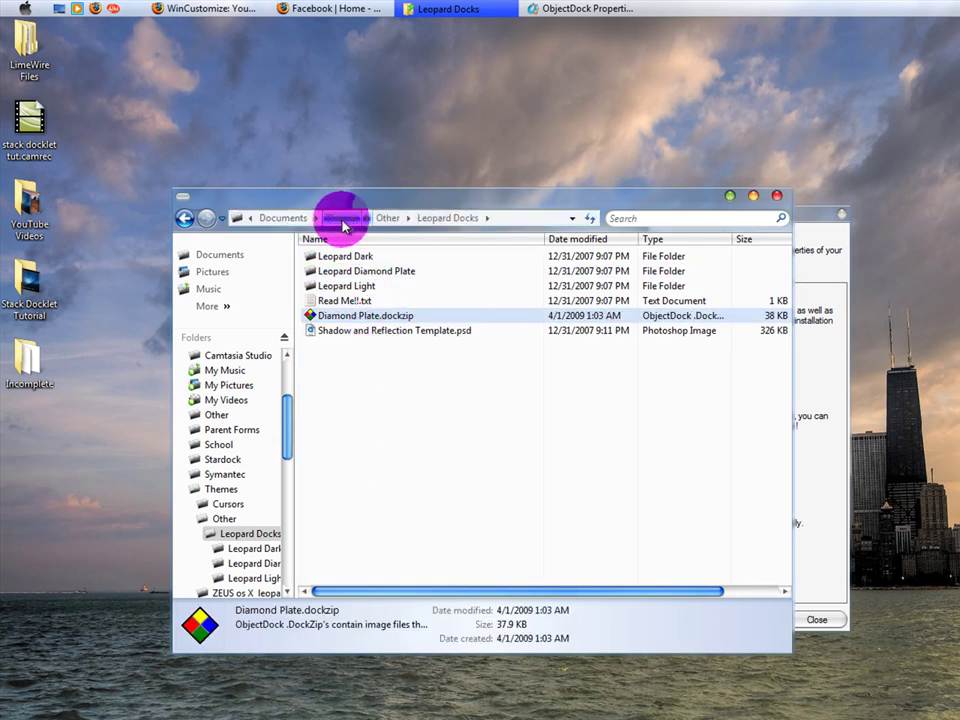
{"action": "left_click", "coordinate": [731, 196]}
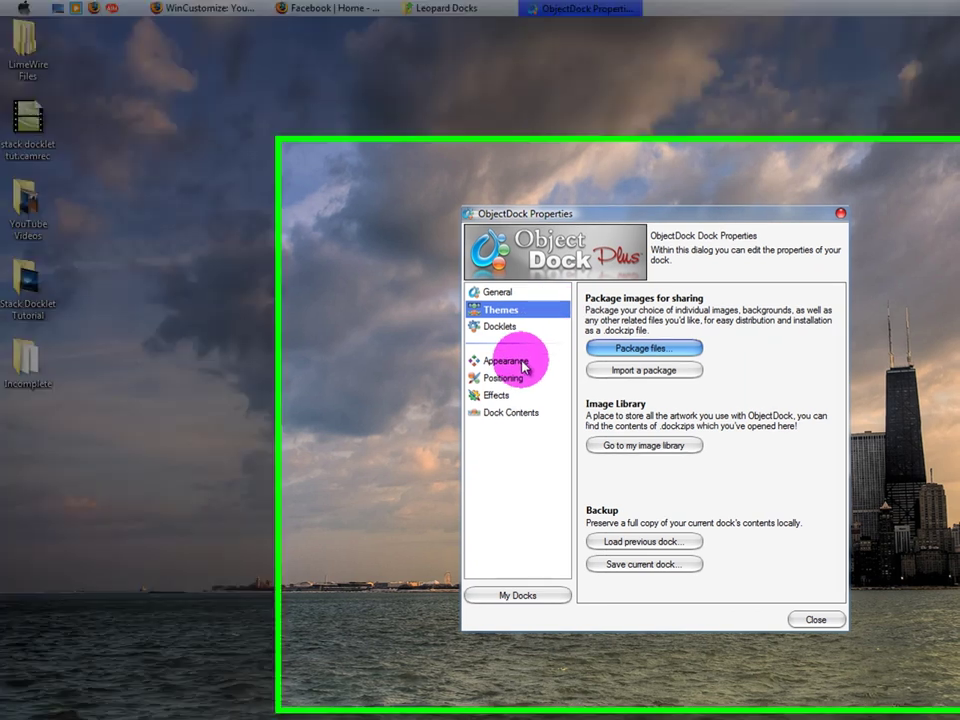
- Choose Leopard Diamond Plate as the Appearance background, then return to the WinCustomize page
{"action": "left_click", "coordinate": [522, 366]}
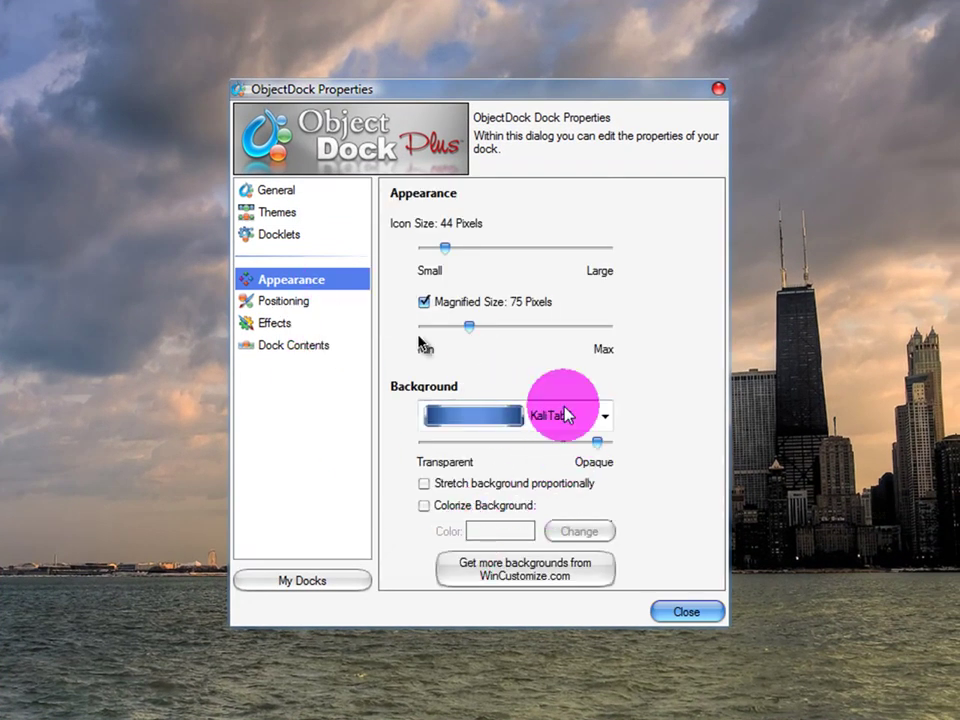
{"action": "left_click", "coordinate": [605, 416]}
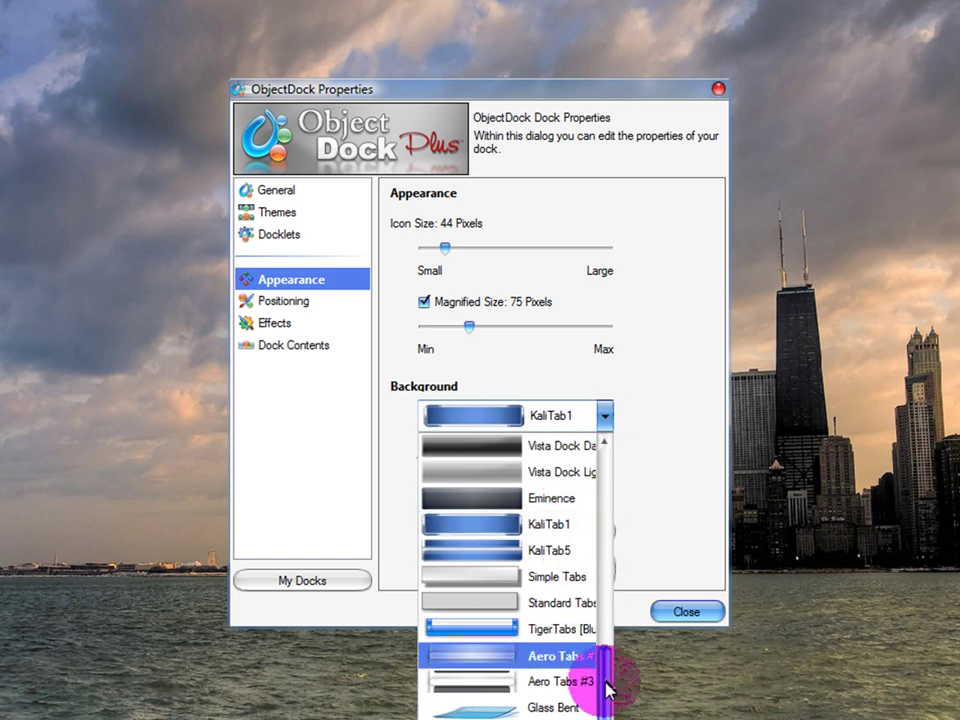
{"action": "left_click_drag", "start_coordinate": [605, 690], "coordinate": [548, 437]}
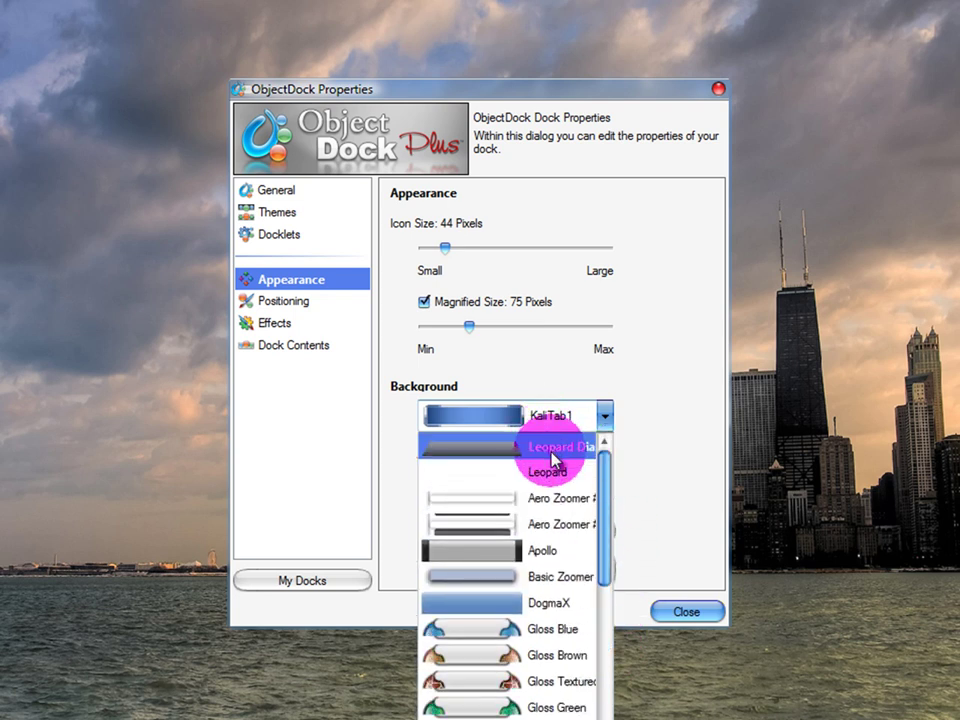
{"action": "left_click", "coordinate": [553, 456]}
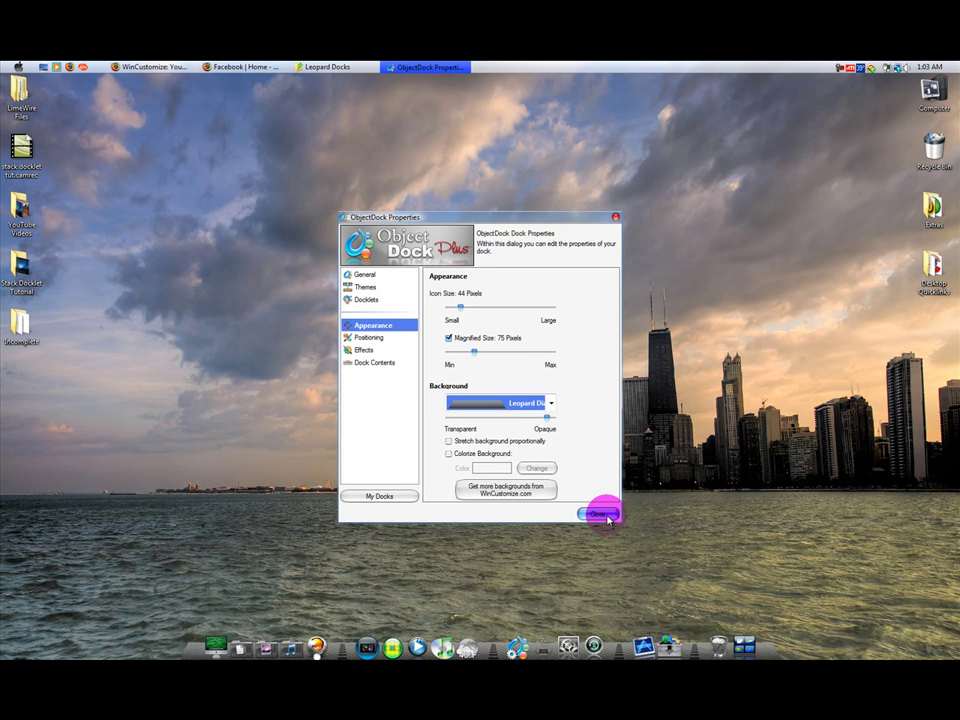
{"action": "left_click", "coordinate": [150, 67]}
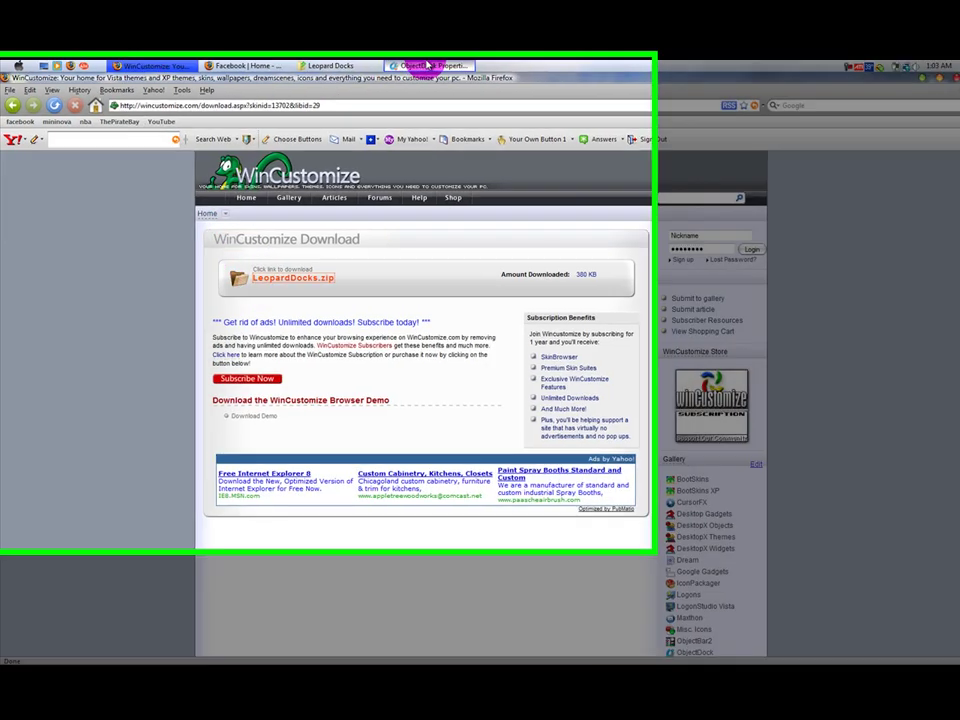
- Back out of a Themes package import, close ObjectDock Properties, and minimize Firefox to show the desktop
{"action": "mouse_move", "coordinate": [402, 66]}
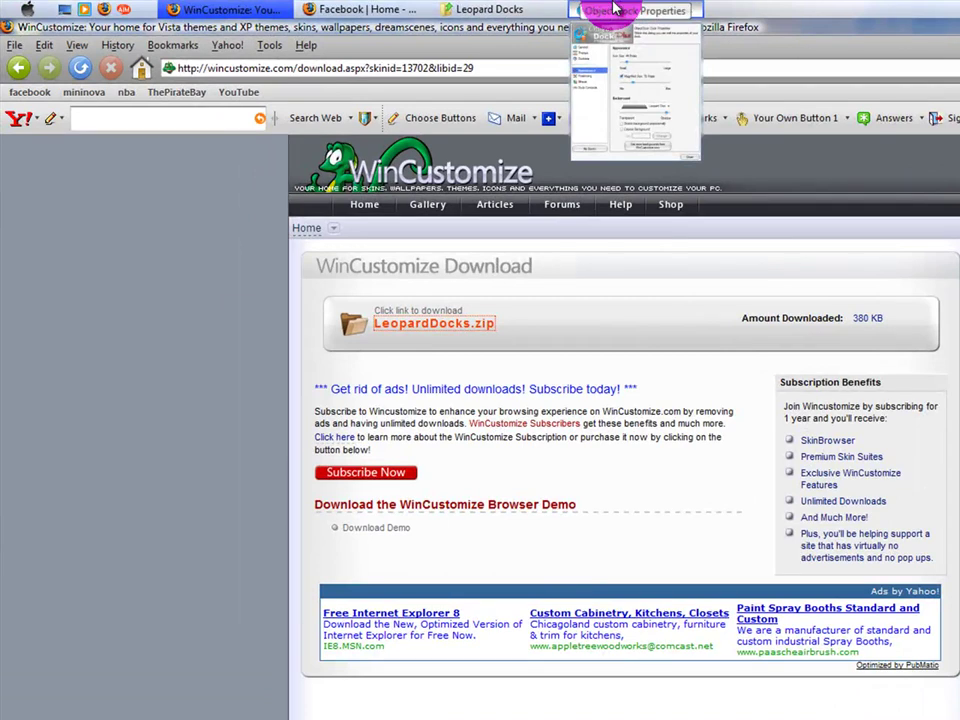
{"action": "left_click", "coordinate": [613, 10]}
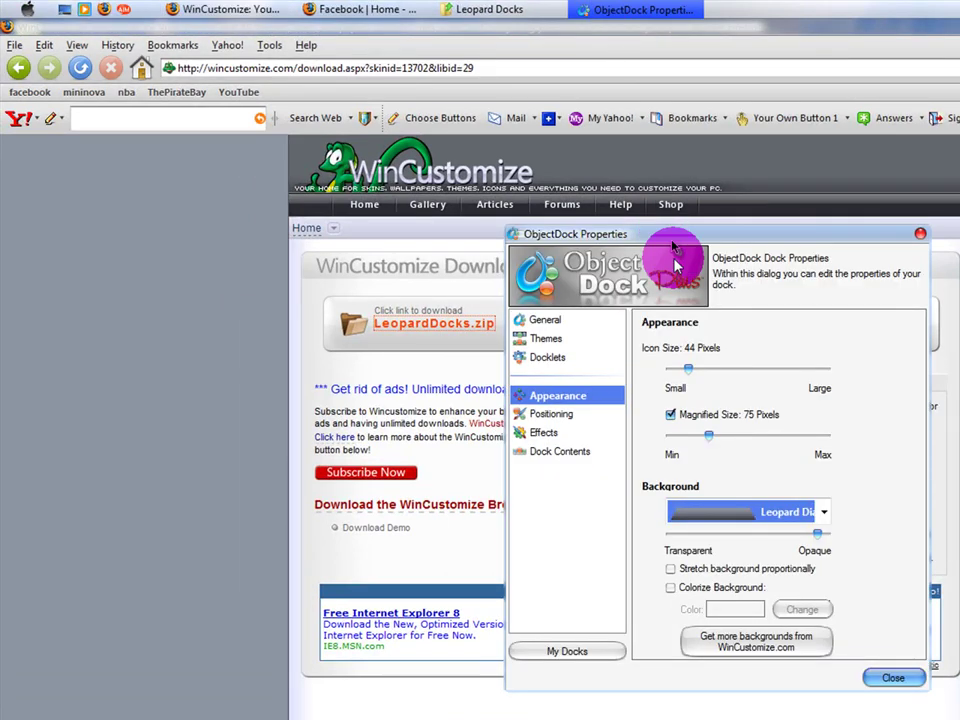
{"action": "left_click", "coordinate": [547, 340]}
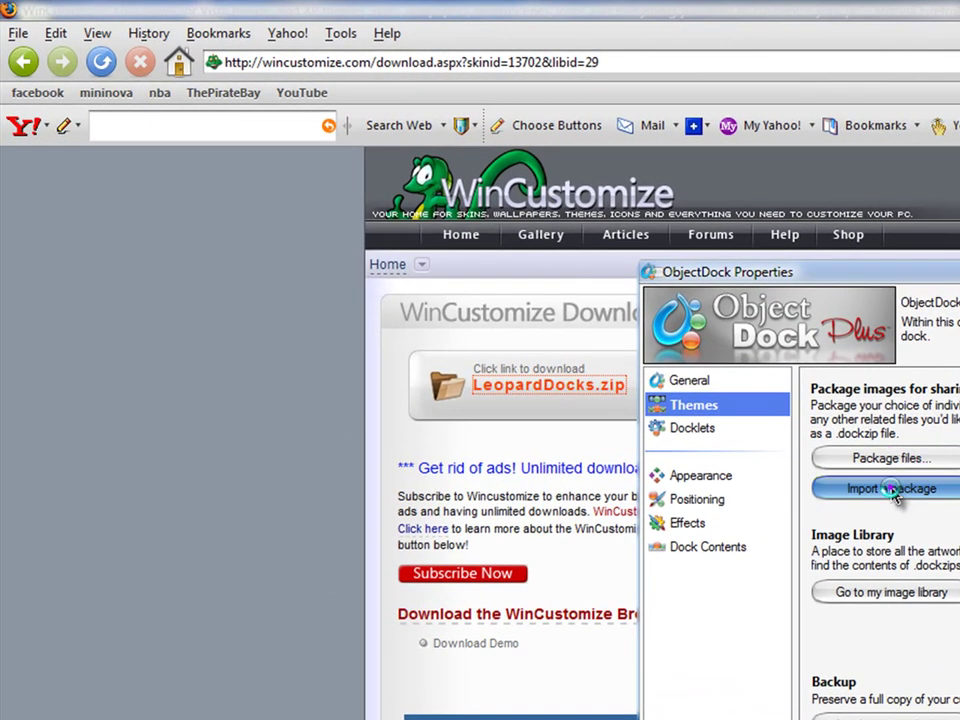
{"action": "left_click", "coordinate": [872, 482]}
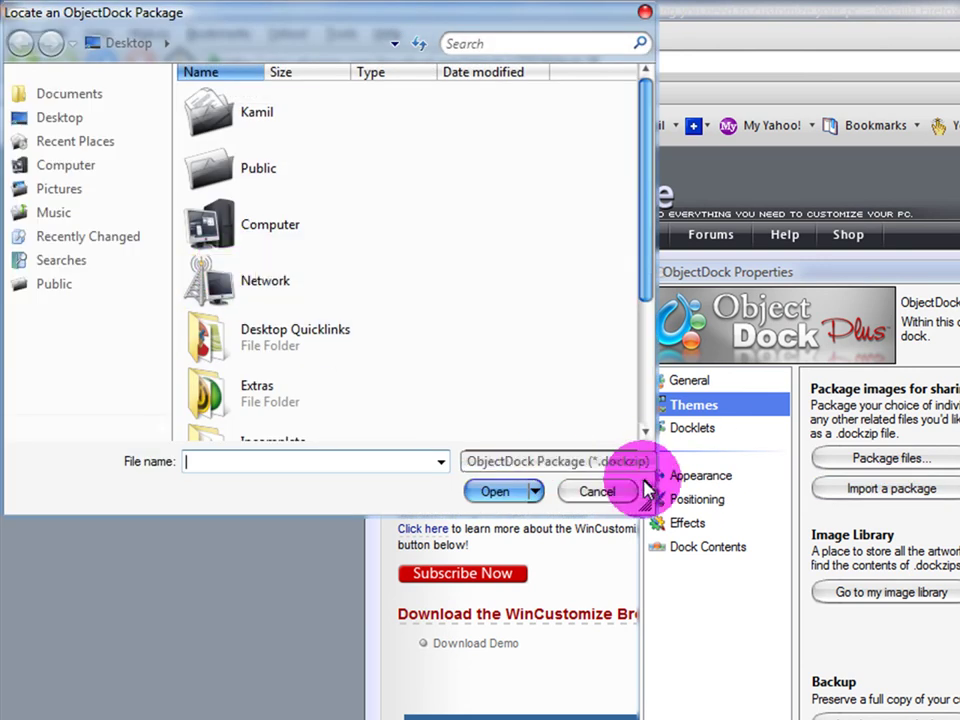
{"action": "left_click", "coordinate": [598, 490]}
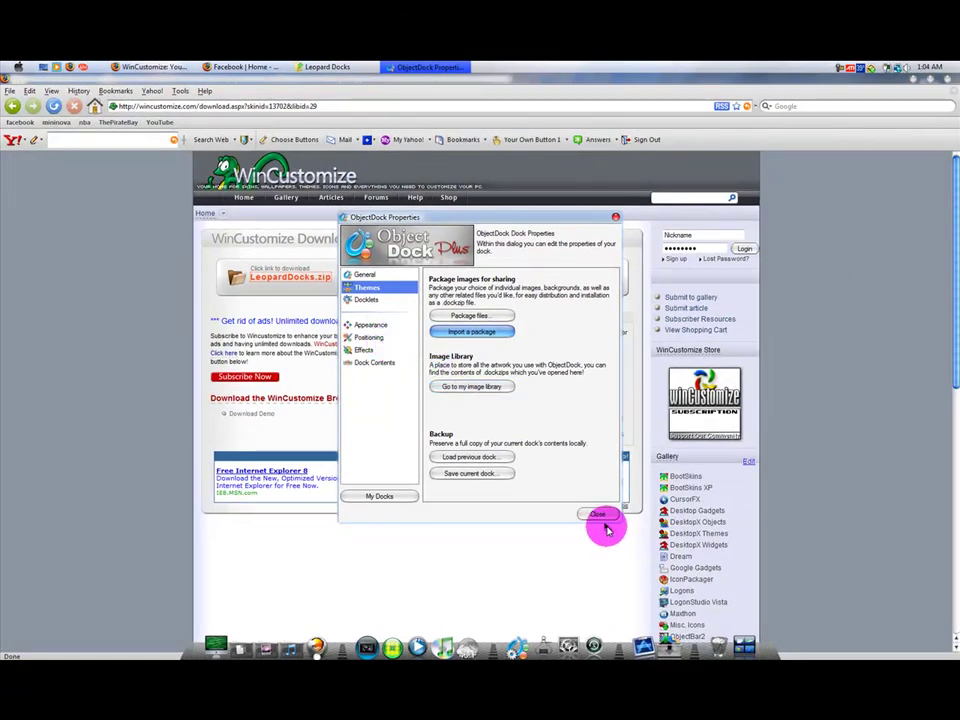
{"action": "left_click", "coordinate": [597, 514]}
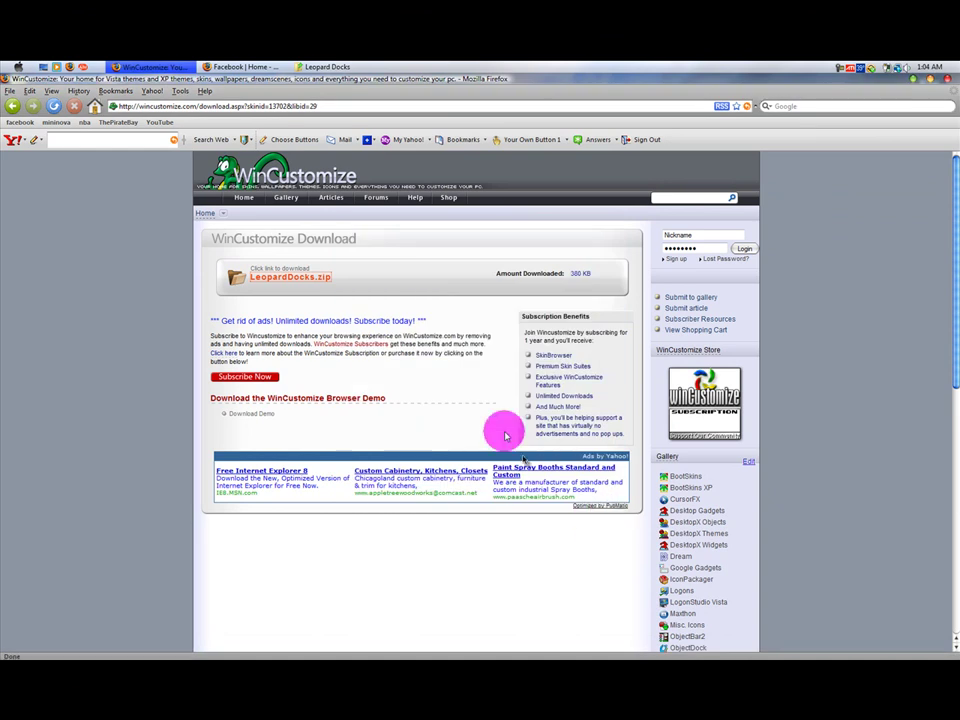
{"action": "left_click", "coordinate": [150, 67]}
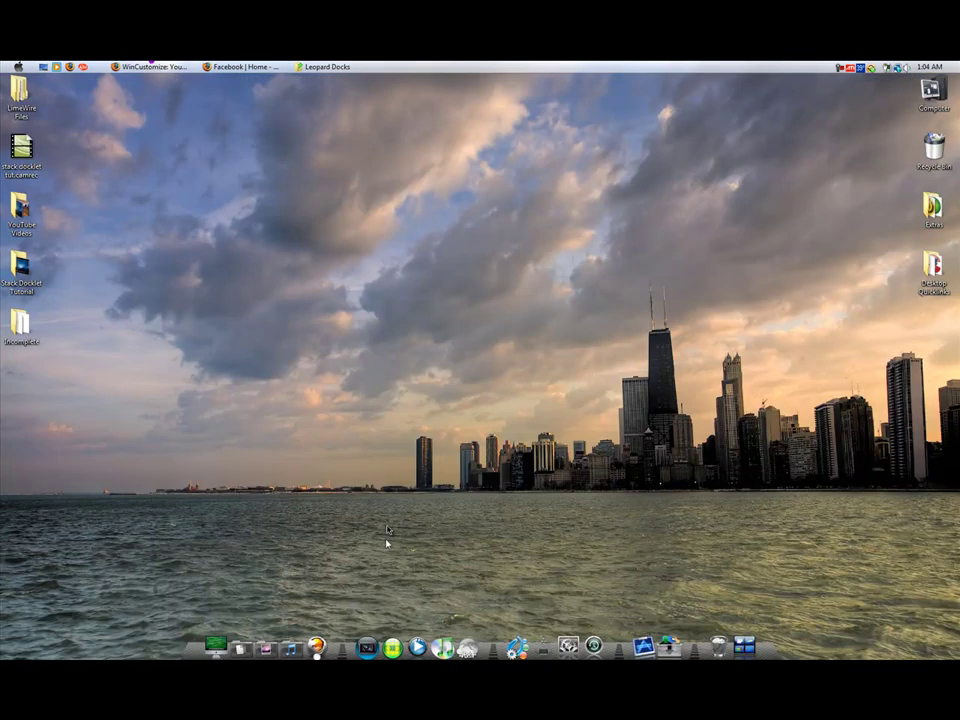